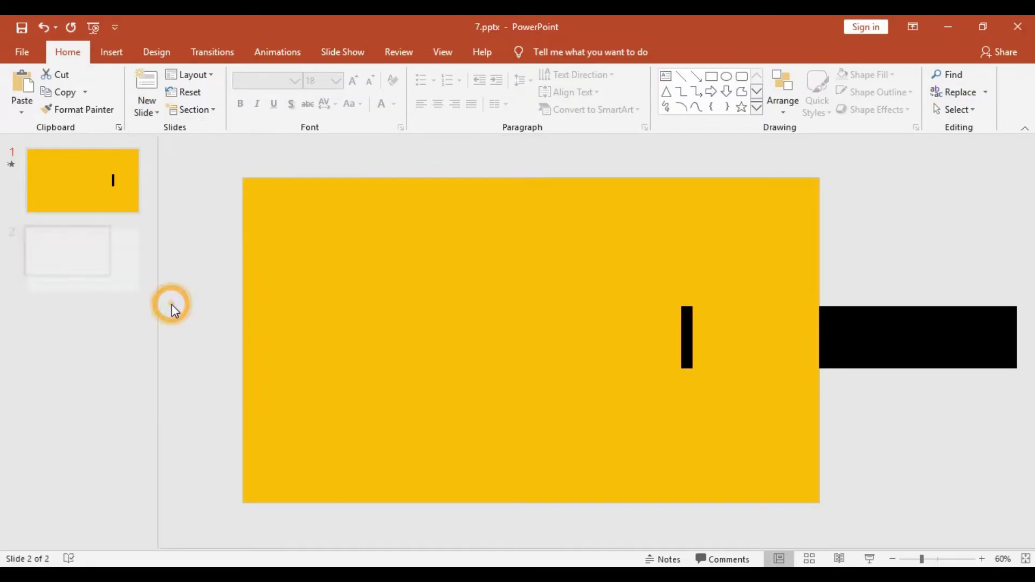
Insert a new slide with the Blank layout after the yellow first slide.
{"action": "left_click", "coordinate": [88, 277]}
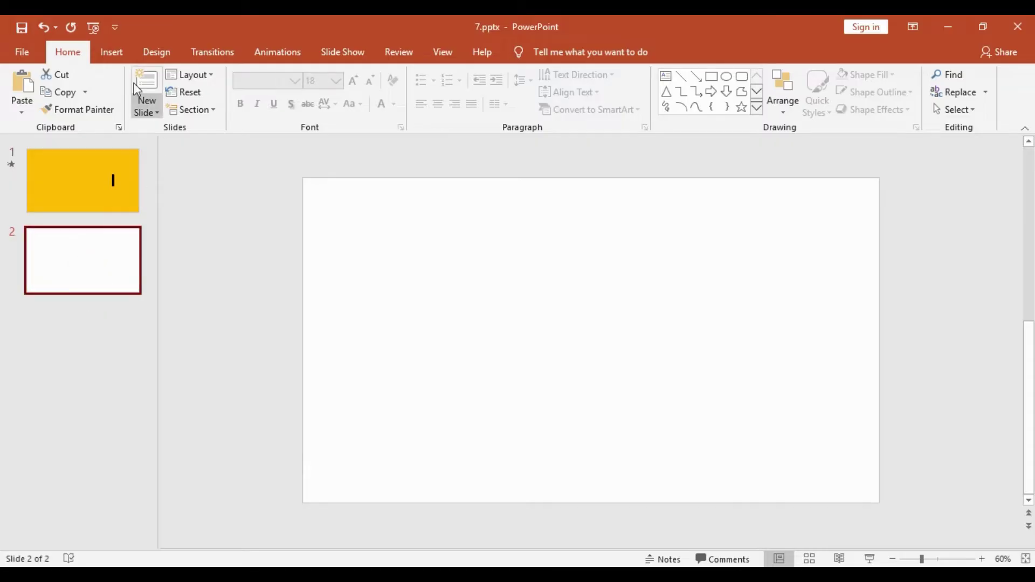
Draw a rectangle covering the whole slide.
{"action": "left_click", "coordinate": [112, 51]}
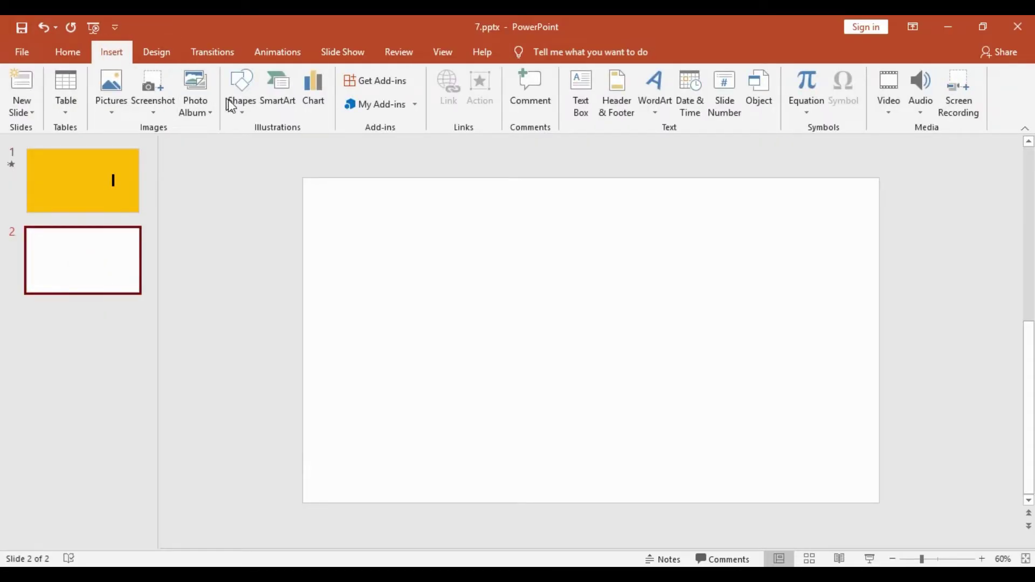
{"action": "left_click", "coordinate": [242, 108]}
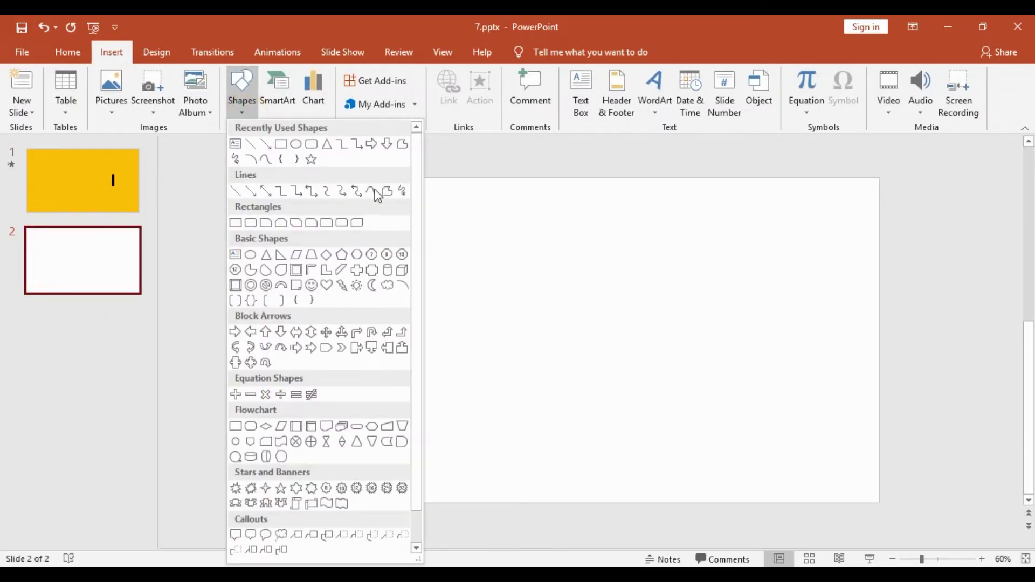
{"action": "left_click", "coordinate": [281, 143]}
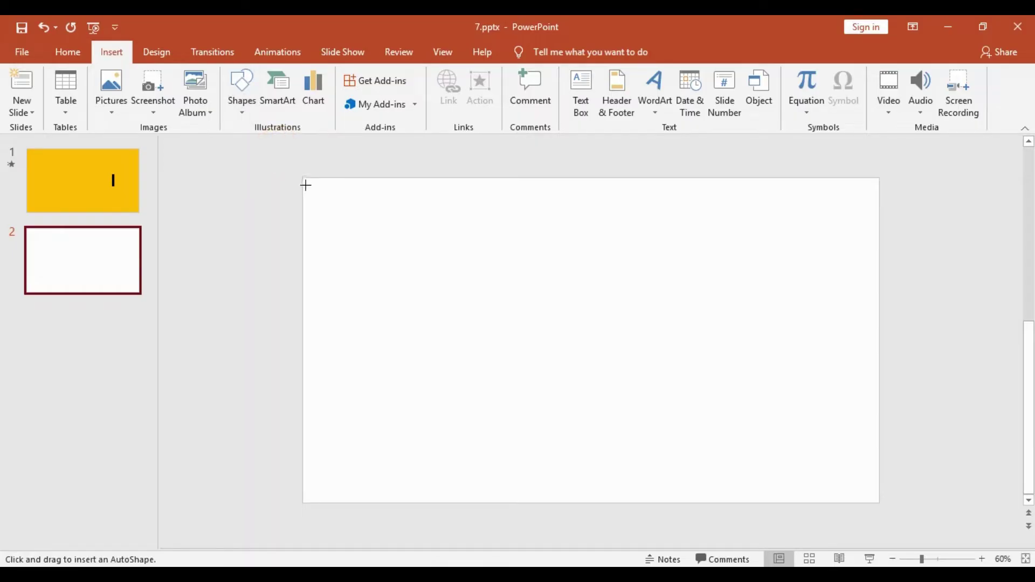
{"action": "left_click_drag", "start_coordinate": [303, 178], "coordinate": [880, 502]}
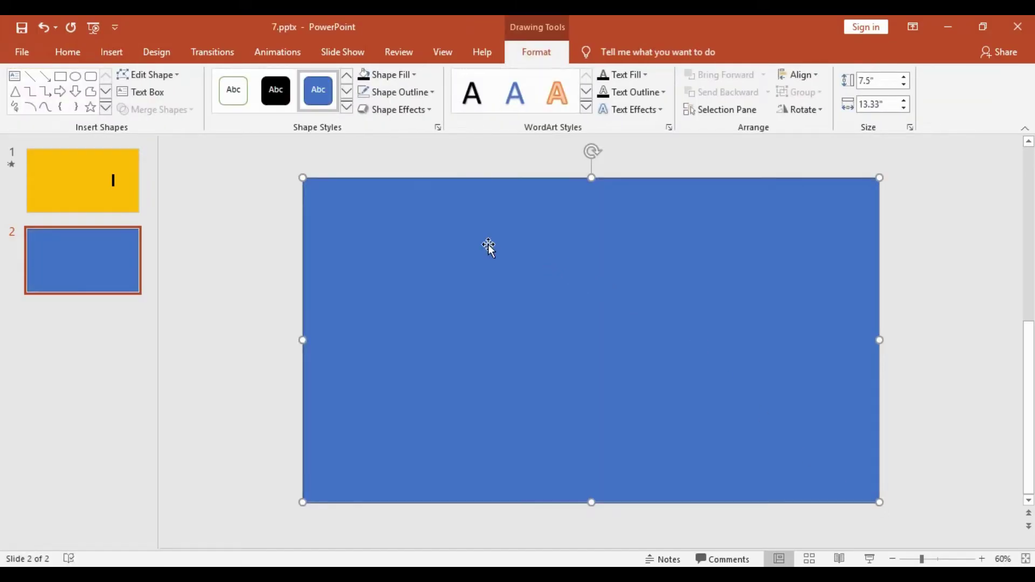
Fill the rectangle with the gold theme colour and remove its outline.
{"action": "left_click", "coordinate": [415, 75]}
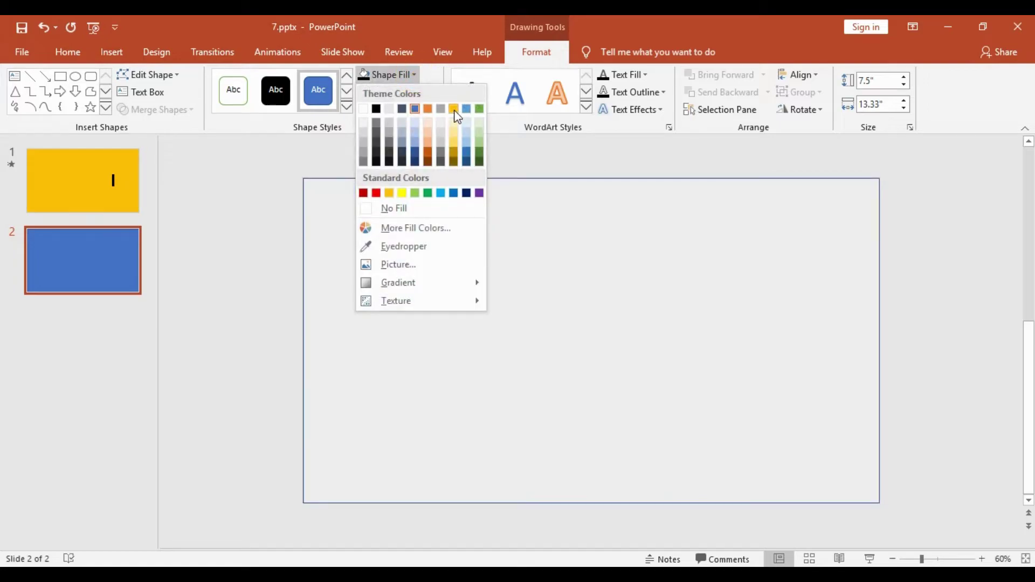
{"action": "left_click", "coordinate": [454, 109]}
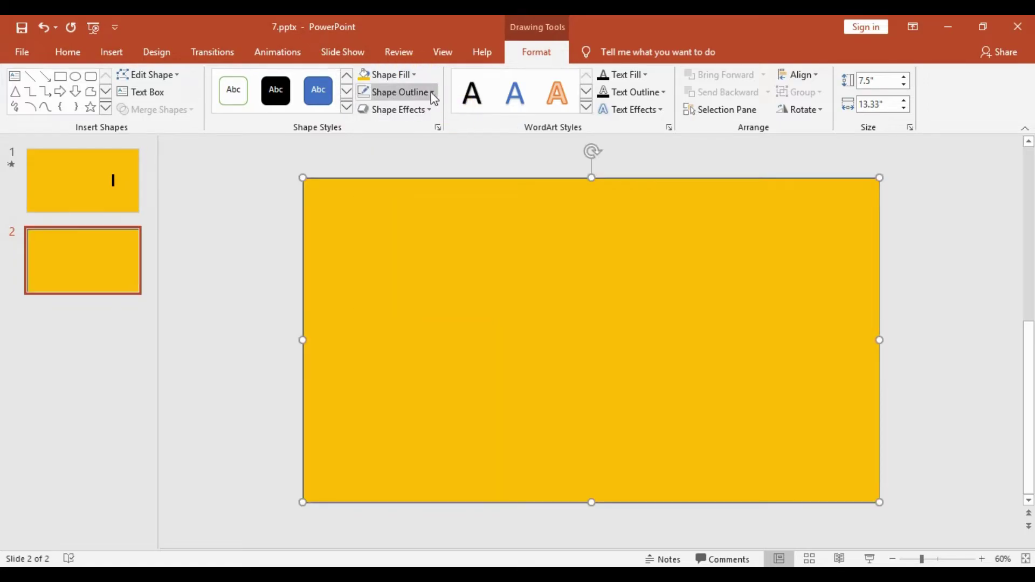
{"action": "left_click", "coordinate": [434, 98]}
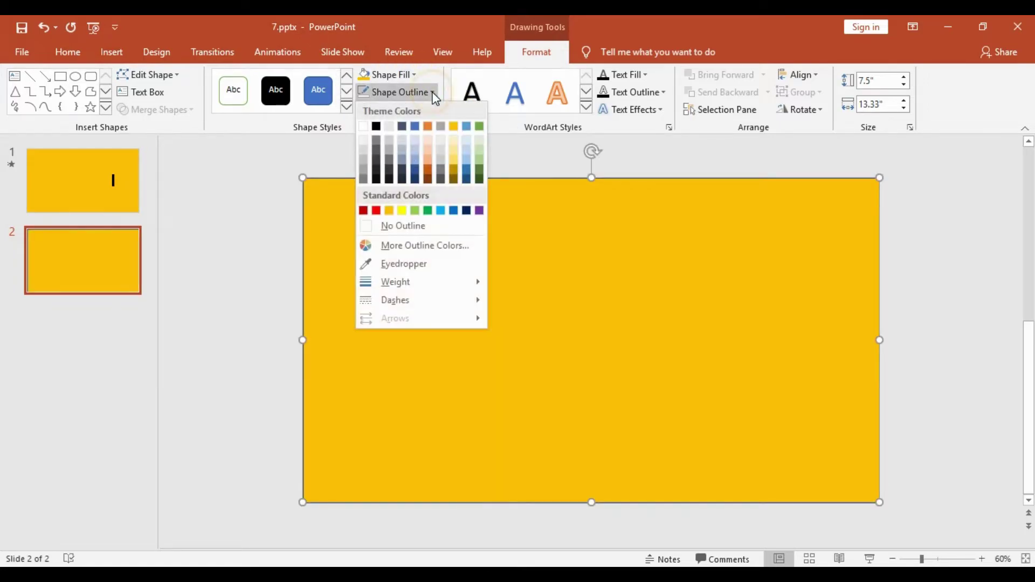
{"action": "left_click", "coordinate": [385, 232]}
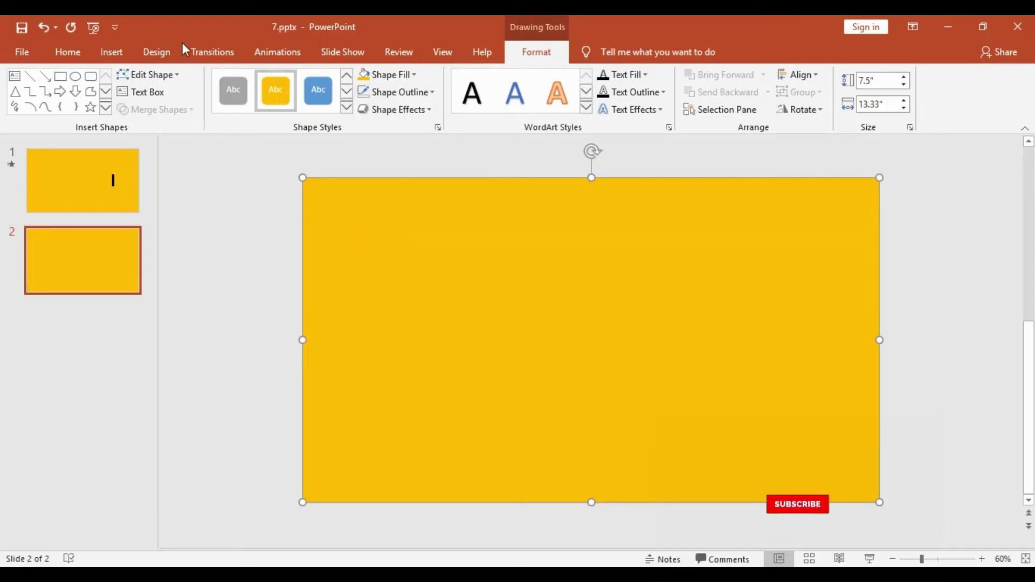
{"action": "left_click", "coordinate": [111, 52]}
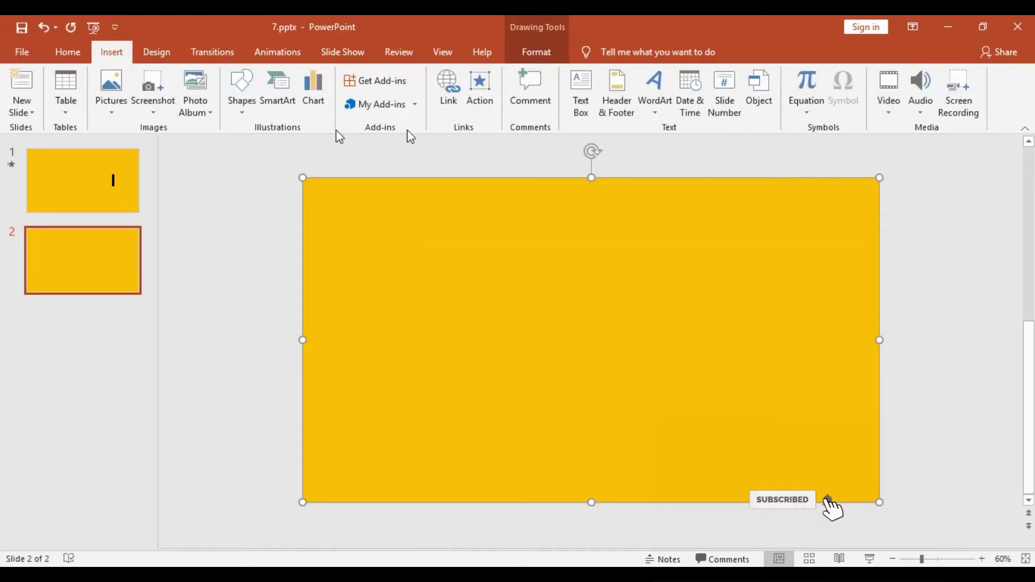
{"action": "left_click", "coordinate": [580, 100]}
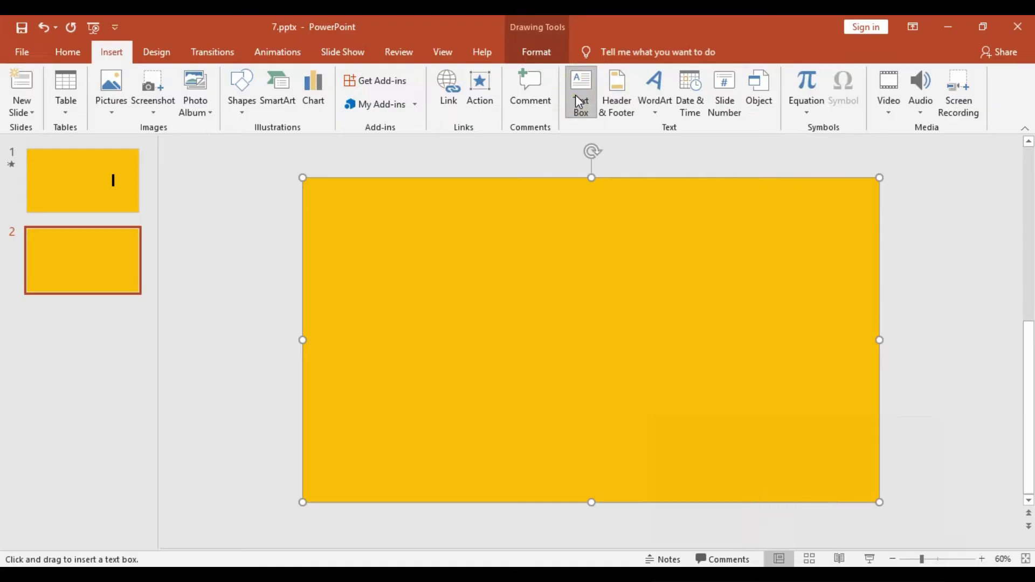
Add a WELCOME text box in 100-point Aharoni, narrowed to fit the word.
{"action": "left_click_drag", "start_coordinate": [373, 271], "coordinate": [802, 322]}
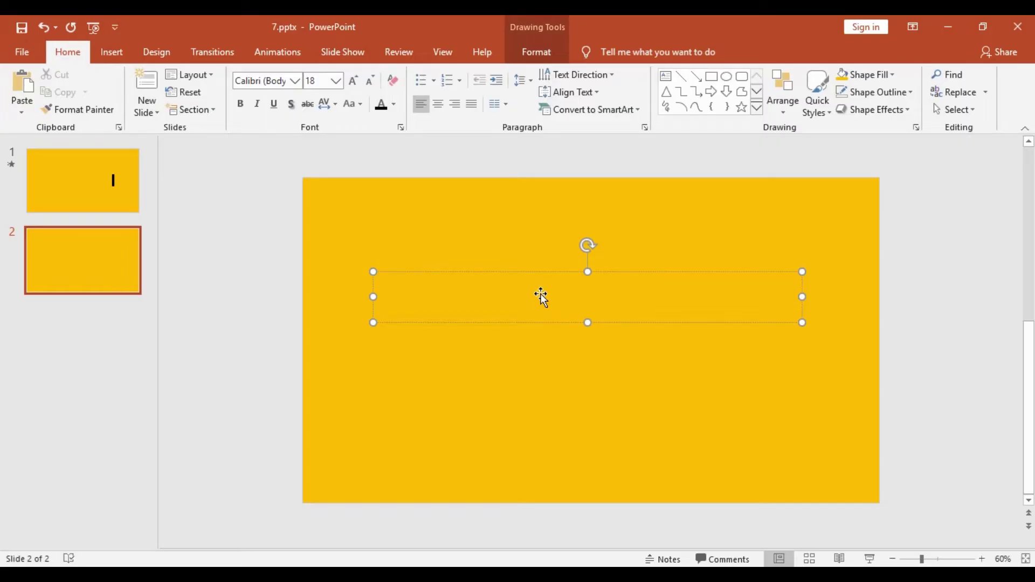
{"action": "type", "text": "WELCOME"}
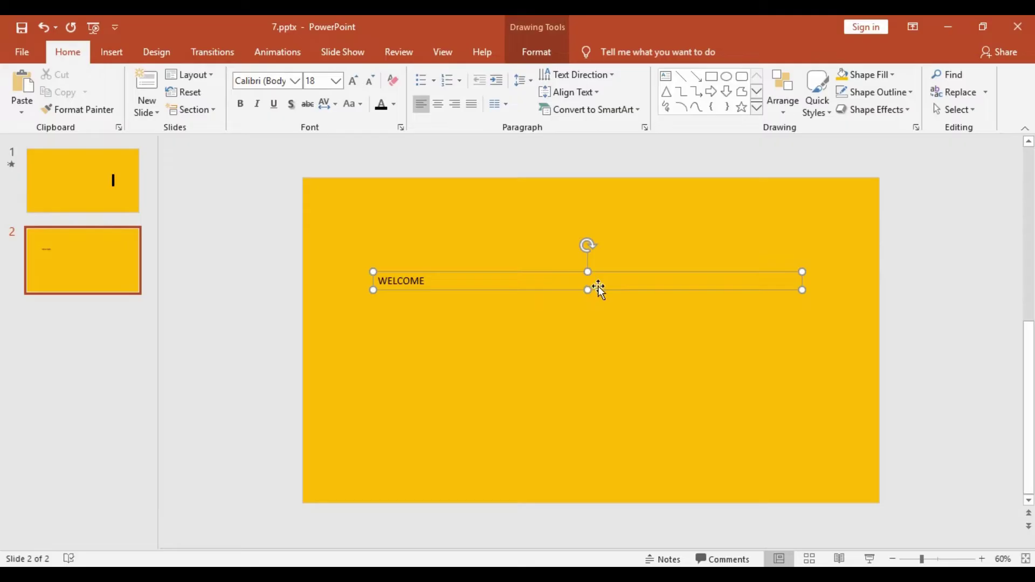
{"action": "left_click", "coordinate": [622, 273]}
{"action": "left_click", "coordinate": [324, 82]}
{"action": "type", "text": "100"}
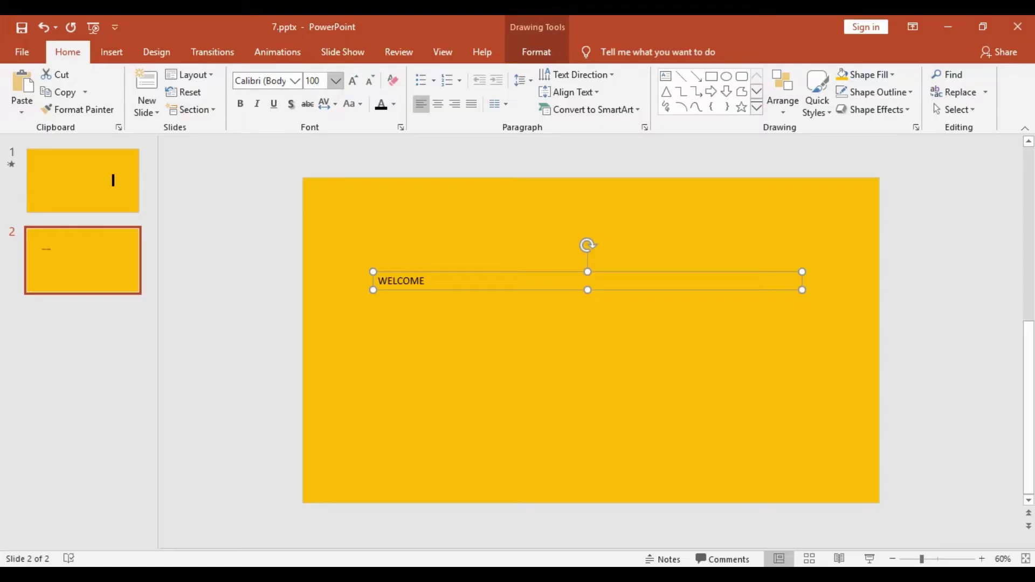
{"action": "key", "text": "Return"}
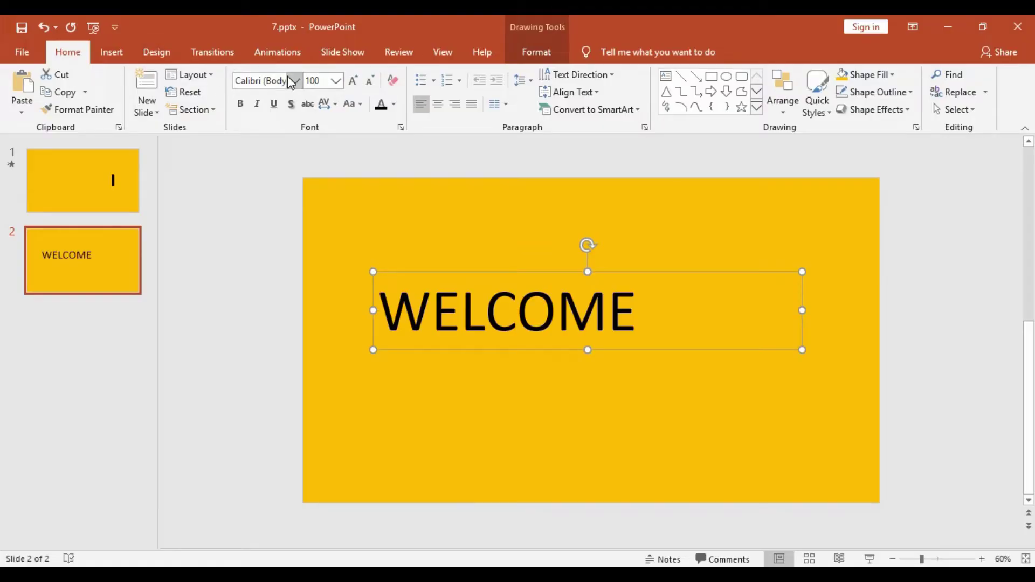
{"action": "left_click", "coordinate": [294, 80]}
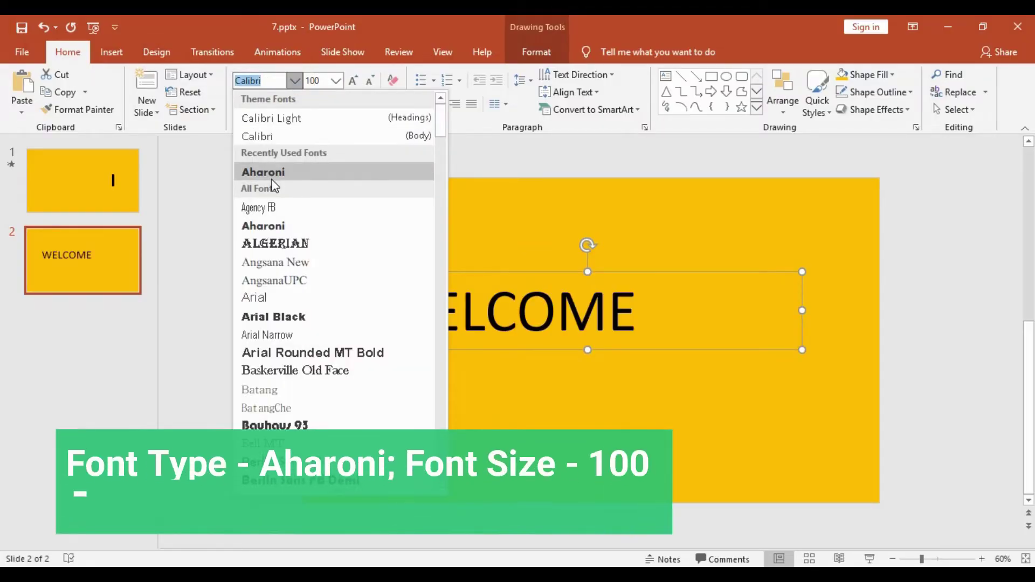
{"action": "left_click", "coordinate": [272, 173]}
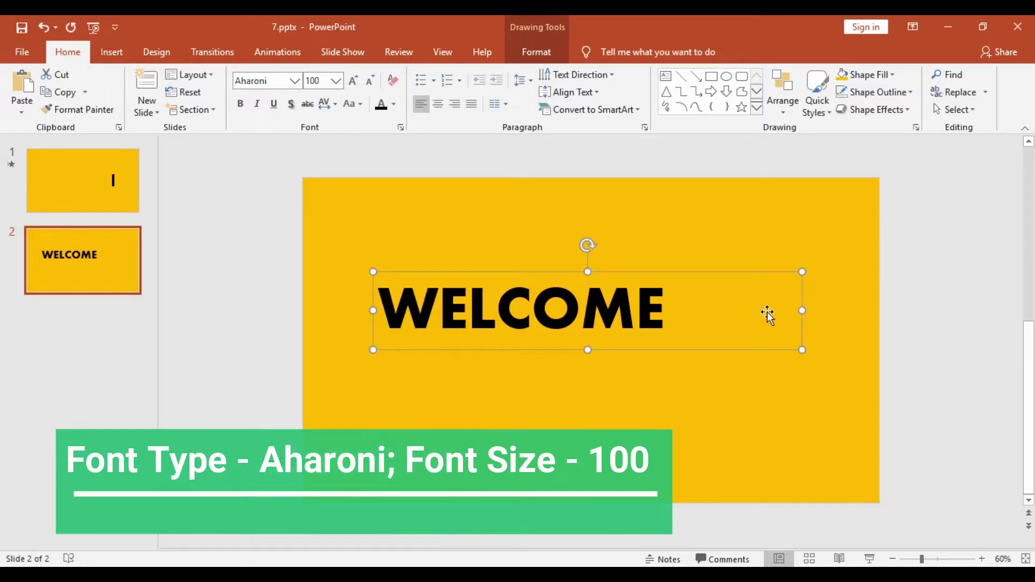
{"action": "left_click_drag", "start_coordinate": [802, 310], "coordinate": [675, 315]}
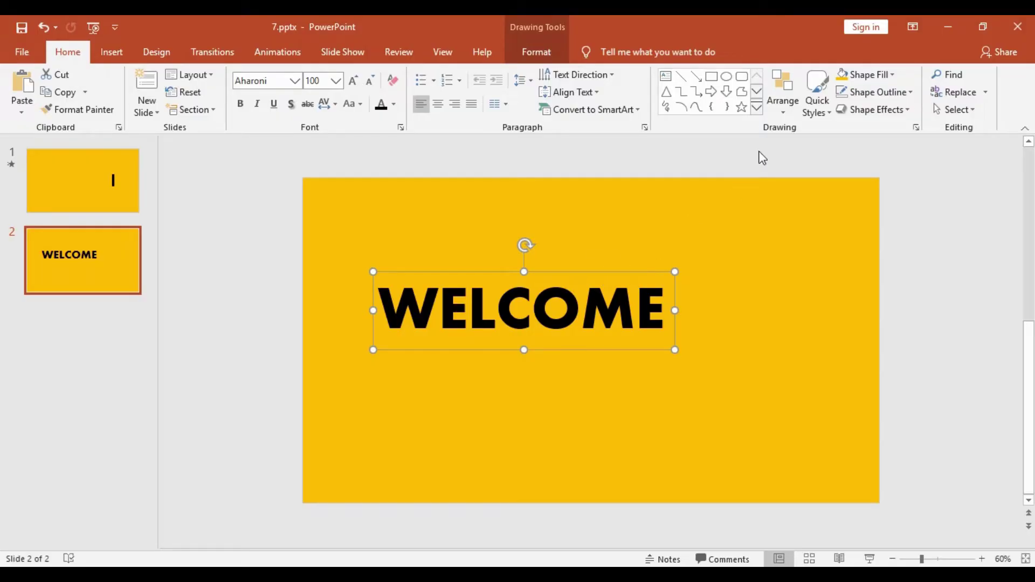
Align the WELCOME text box to the slide's centre and middle.
{"action": "left_click", "coordinate": [795, 104]}
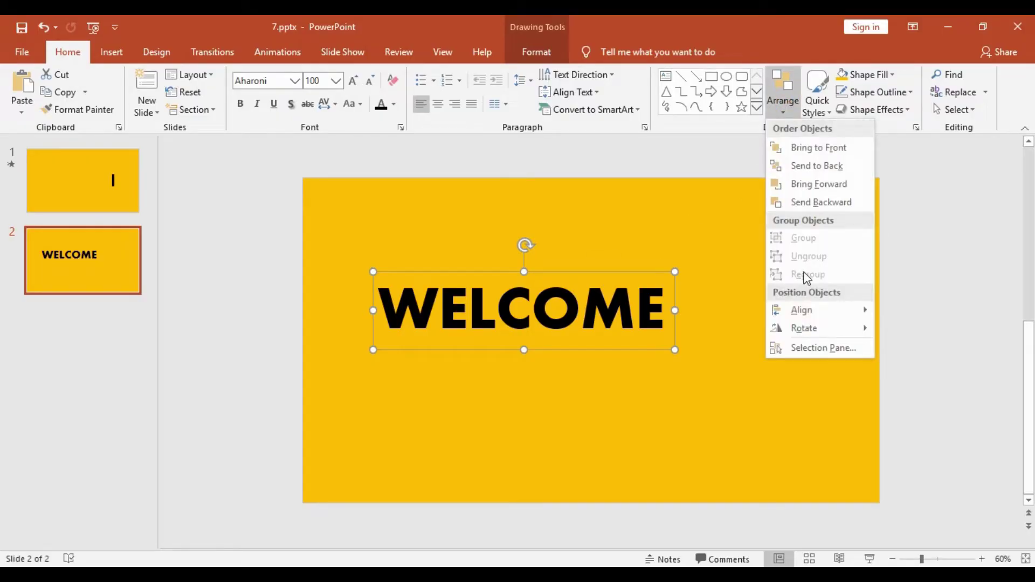
{"action": "mouse_move", "coordinate": [810, 313]}
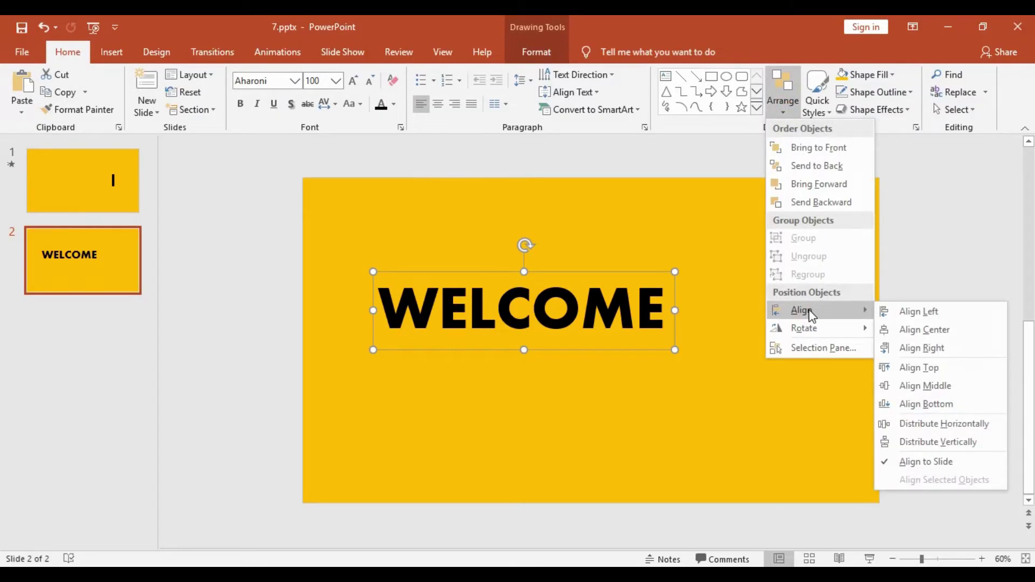
{"action": "left_click", "coordinate": [920, 330]}
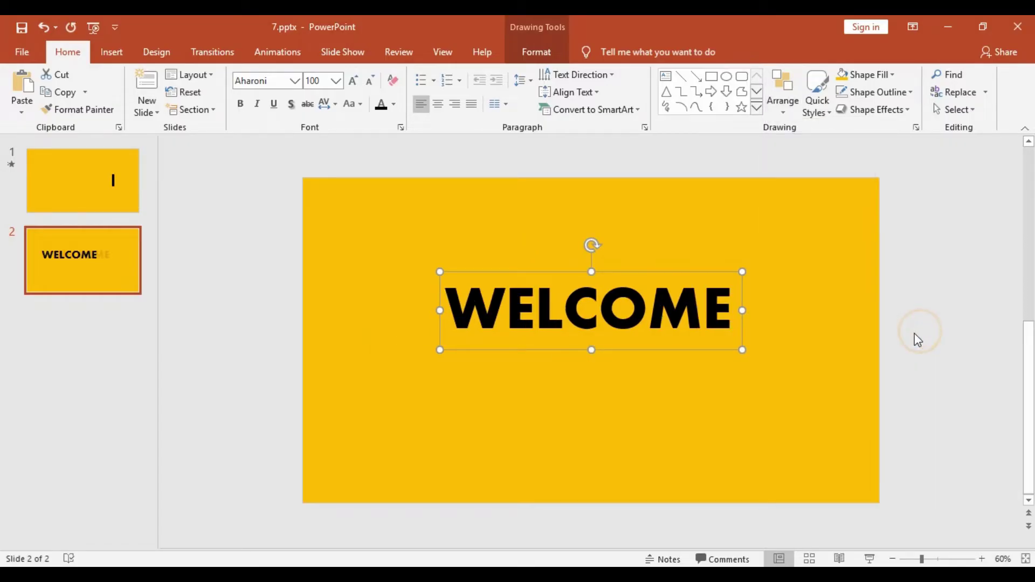
{"action": "left_click", "coordinate": [785, 115]}
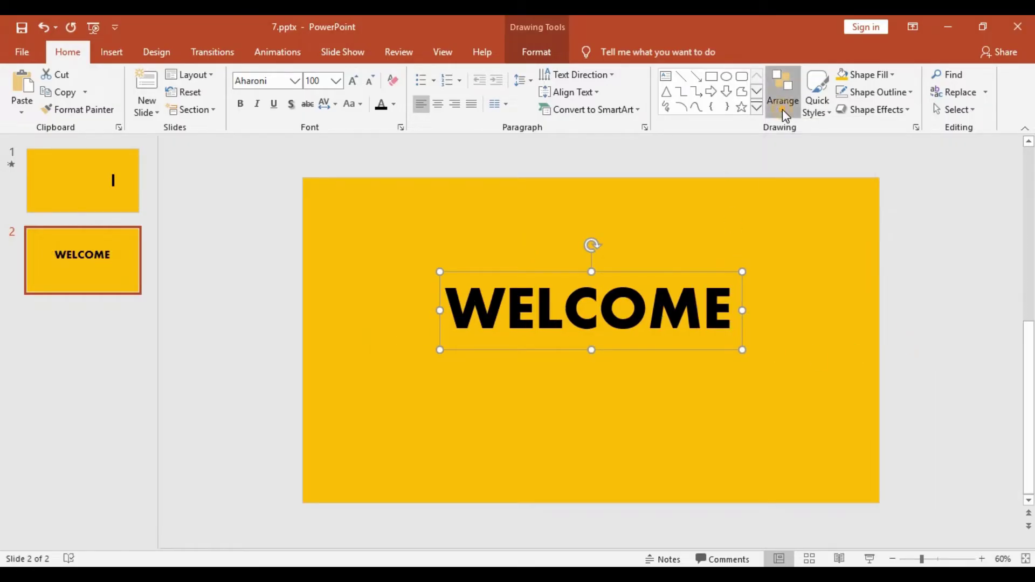
{"action": "mouse_move", "coordinate": [807, 314]}
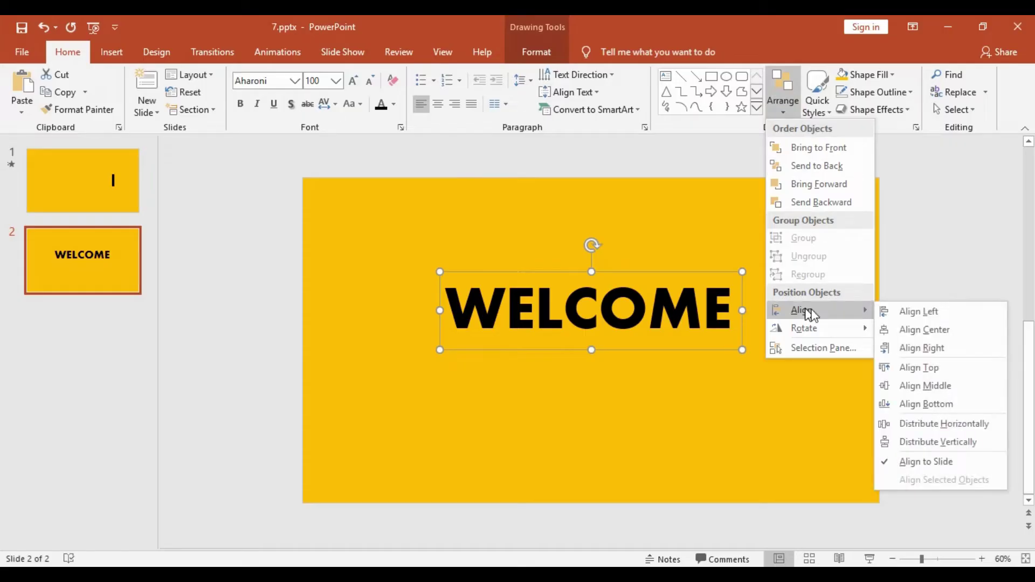
{"action": "left_click", "coordinate": [935, 387]}
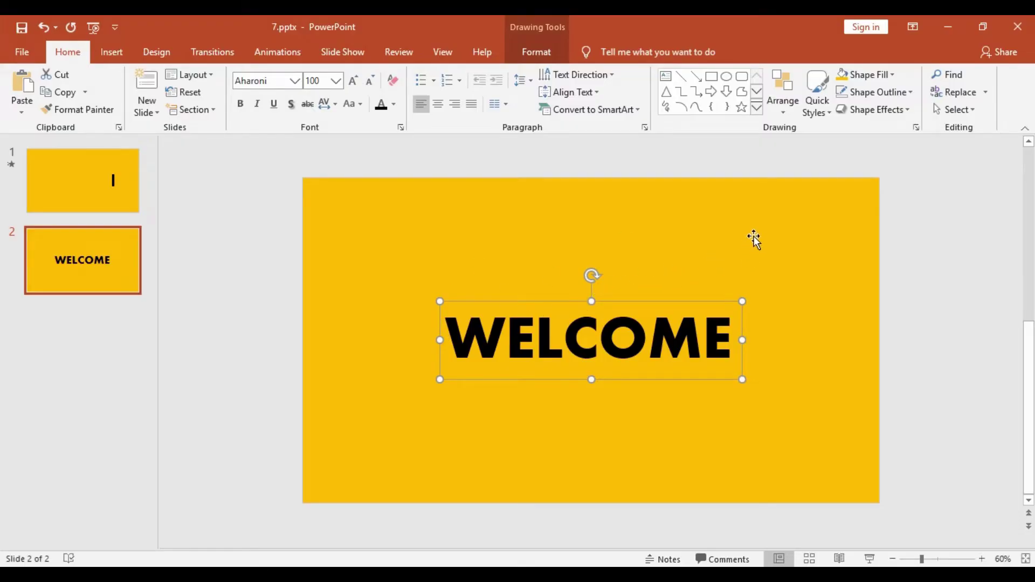
{"action": "left_click", "coordinate": [847, 234]}
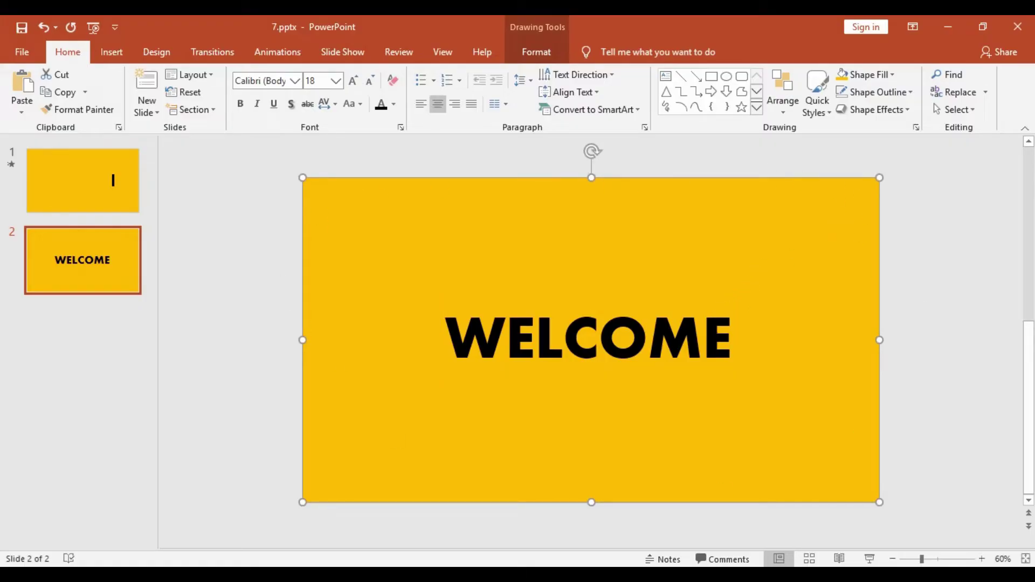
Select the gold rectangle and WELCOME text box and merge them with Subtract.
{"action": "left_click", "coordinate": [712, 338], "text": "shift"}
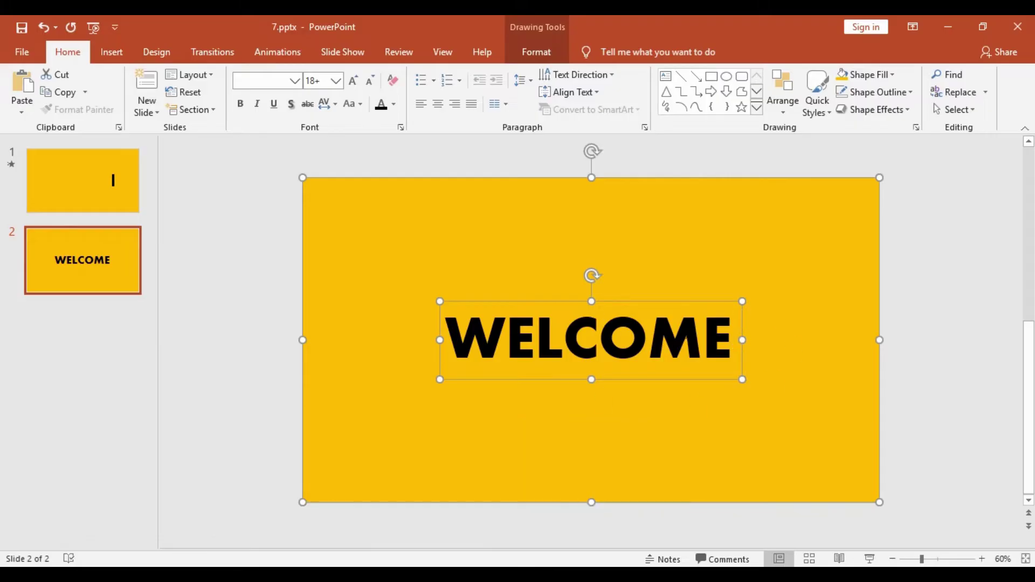
{"action": "left_click", "coordinate": [554, 48]}
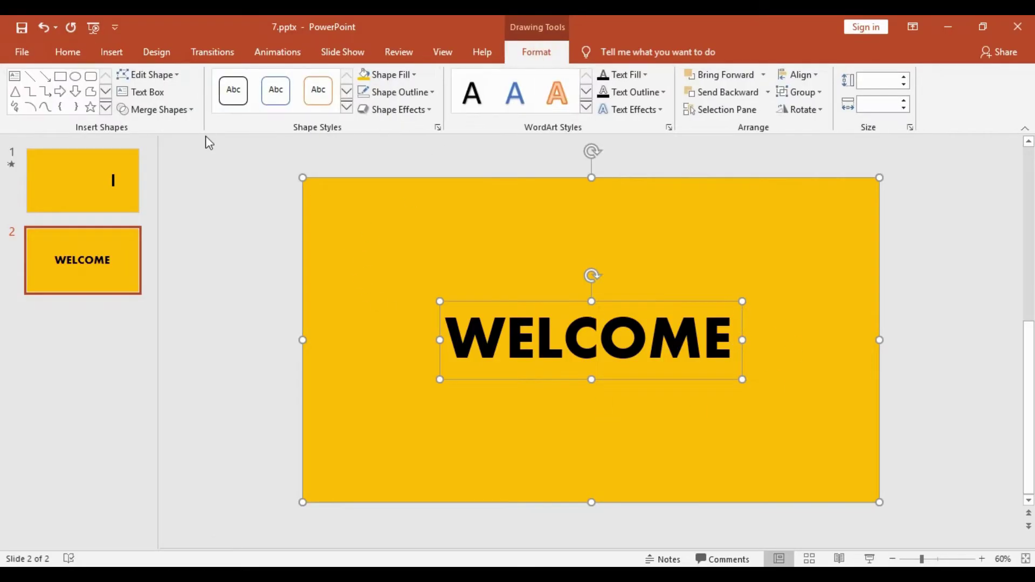
{"action": "left_click", "coordinate": [188, 110]}
{"action": "left_click", "coordinate": [156, 201]}
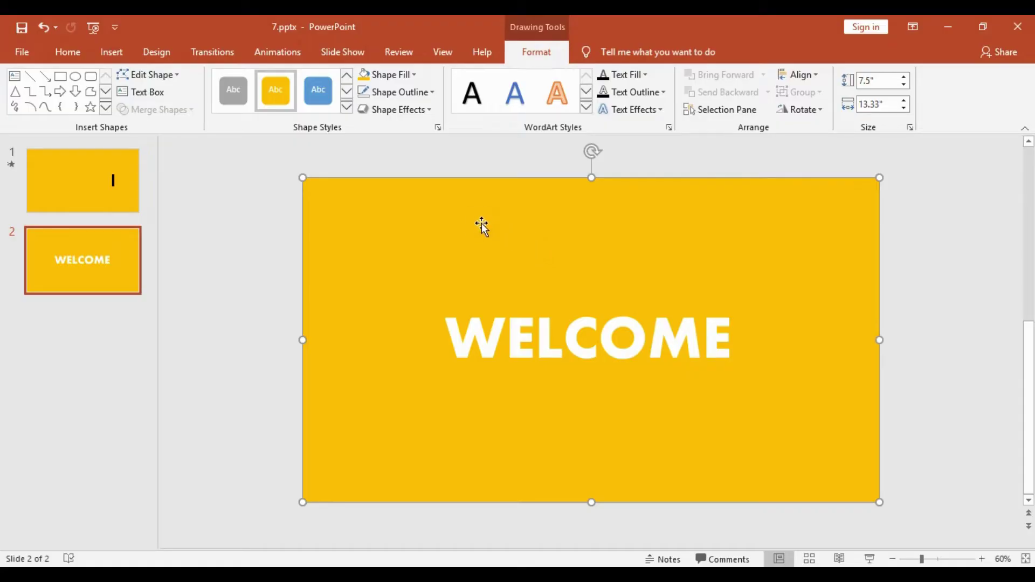
{"action": "left_click", "coordinate": [113, 52]}
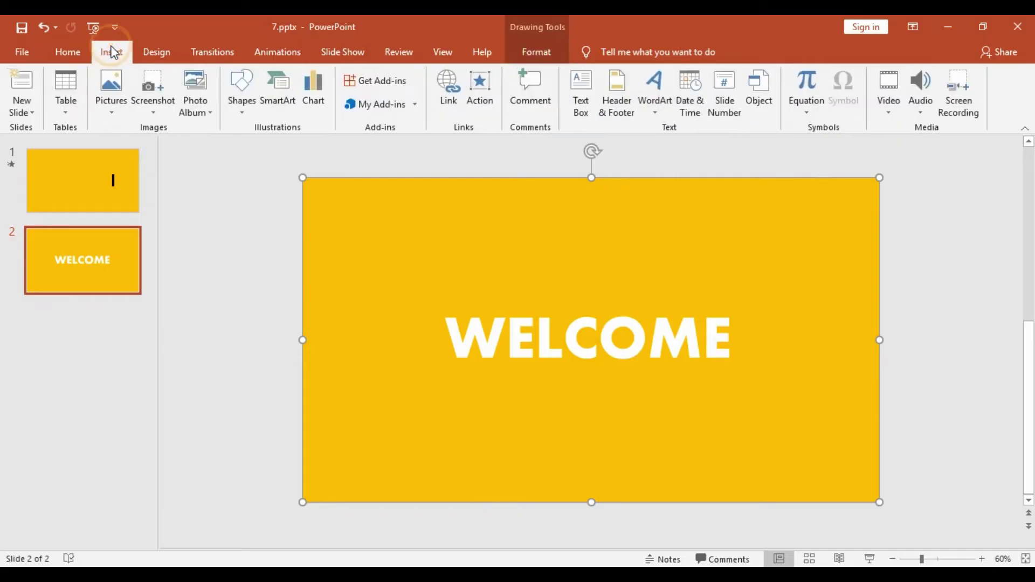
Draw a thin upright rectangle just right of WELCOME.
{"action": "left_click", "coordinate": [241, 108]}
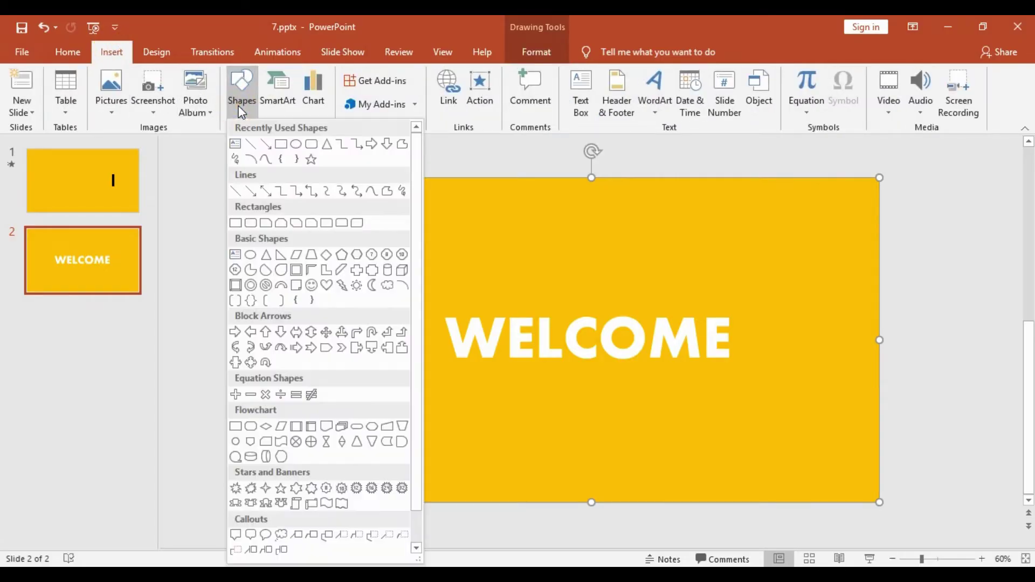
{"action": "left_click", "coordinate": [281, 144]}
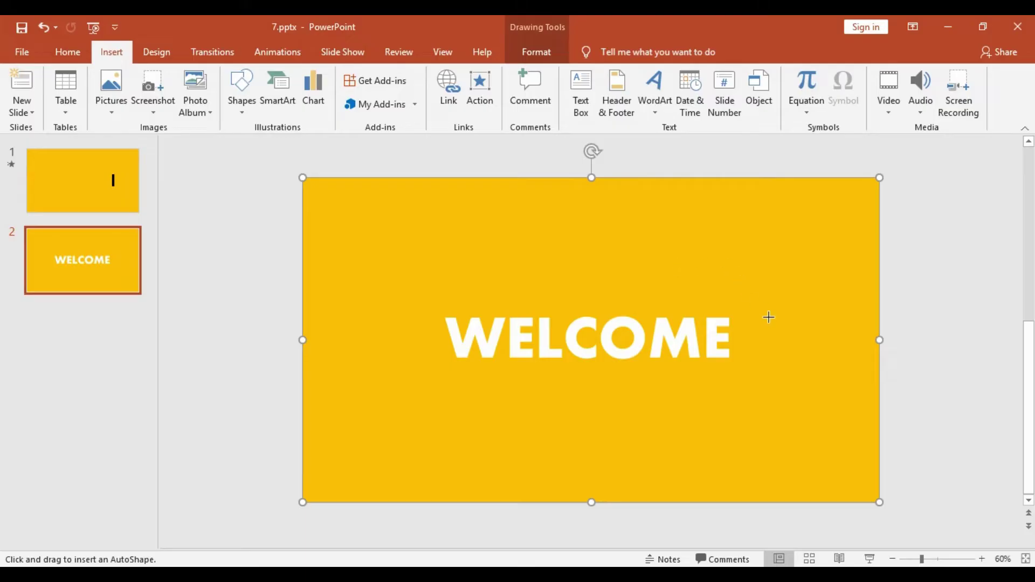
{"action": "left_click_drag", "start_coordinate": [745, 308], "coordinate": [756, 371]}
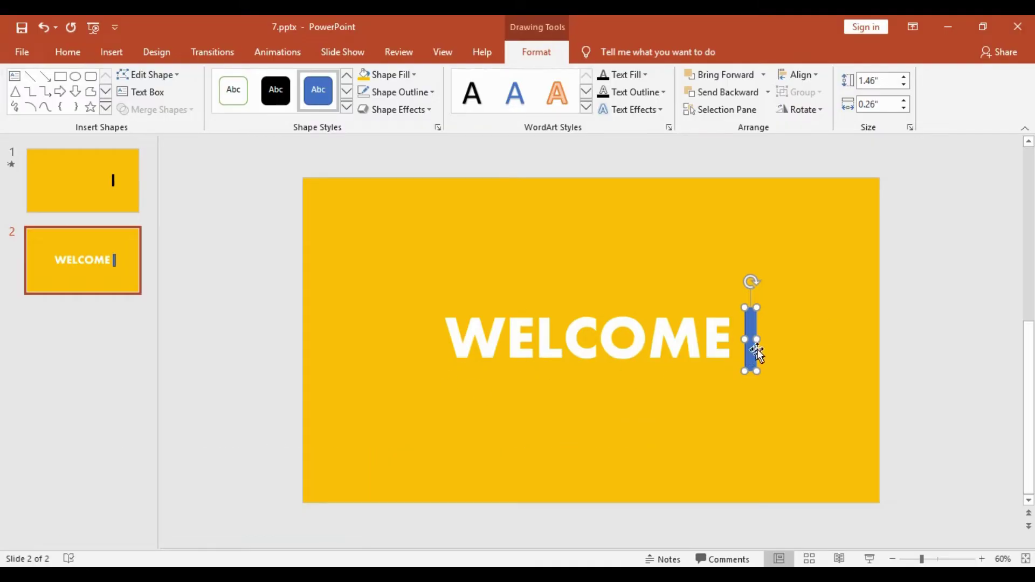
Fill the bar black and give it no outline.
{"action": "left_click", "coordinate": [412, 74]}
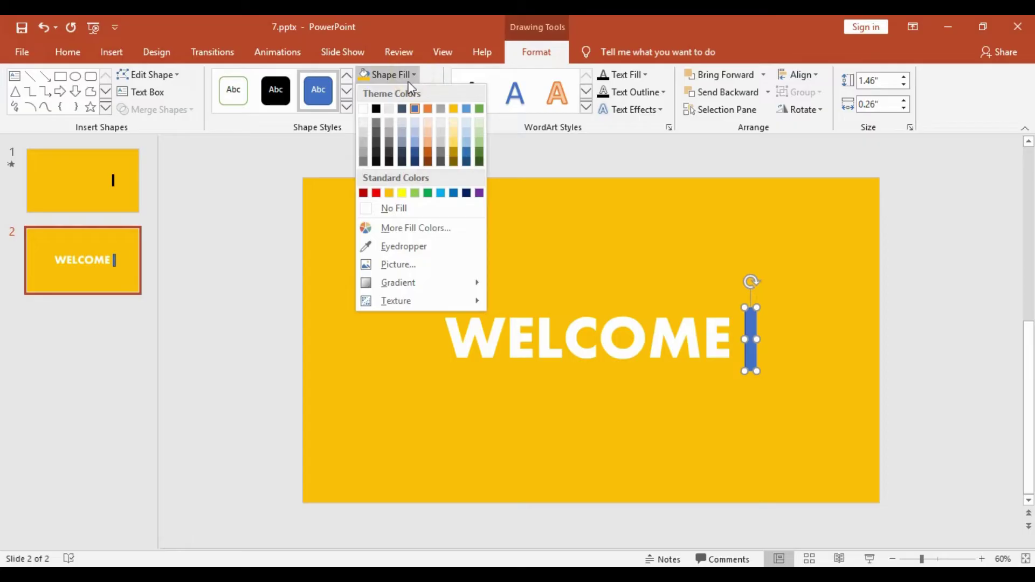
{"action": "left_click", "coordinate": [375, 109]}
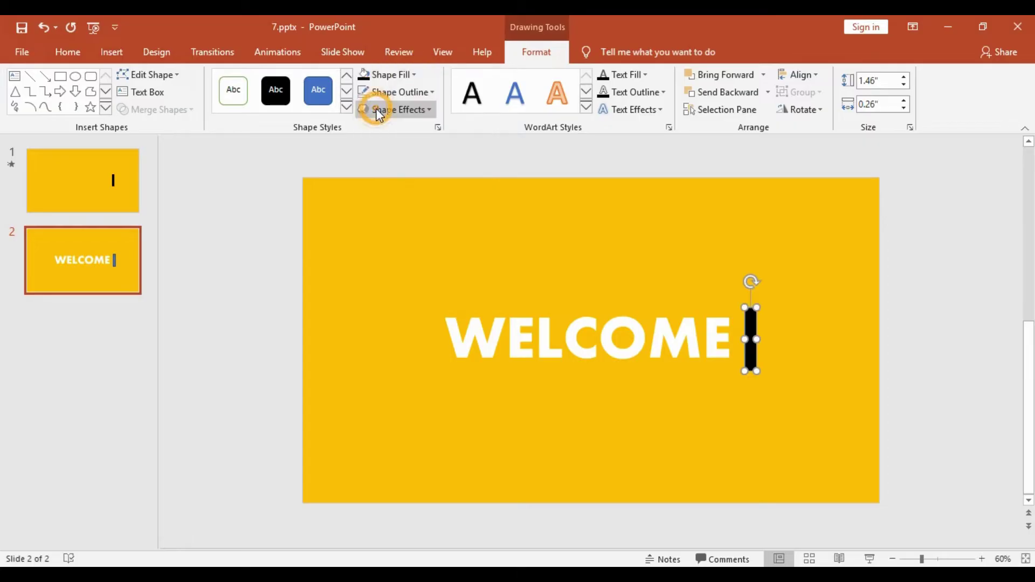
{"action": "left_click", "coordinate": [434, 93]}
{"action": "left_click", "coordinate": [403, 227]}
{"action": "key", "text": "Tab"}
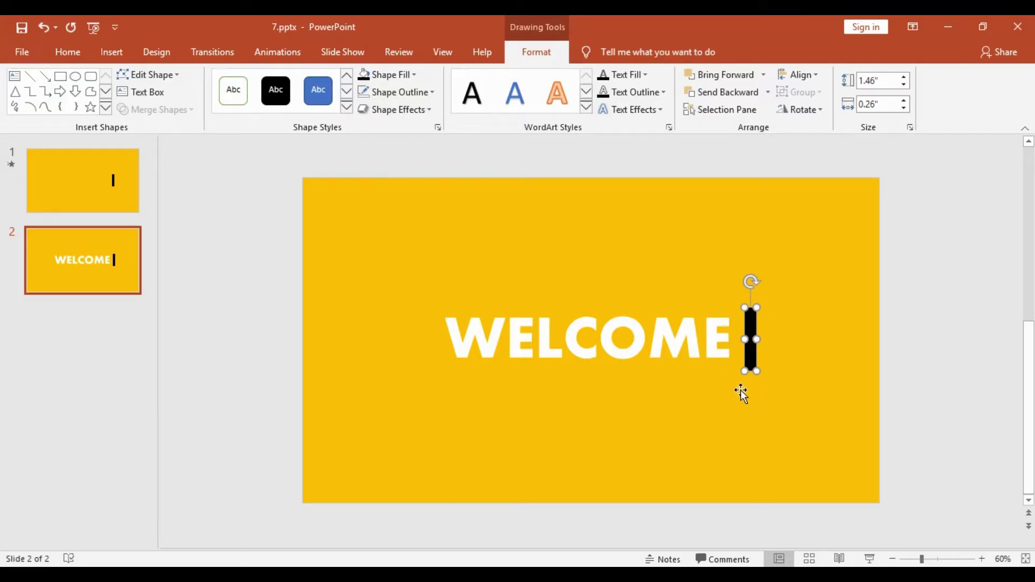
Duplicate the cursor bar and widen the copy to 7.88", running from the bar past the slide's right edge.
{"action": "left_click_drag", "start_coordinate": [754, 325], "coordinate": [768, 318]}
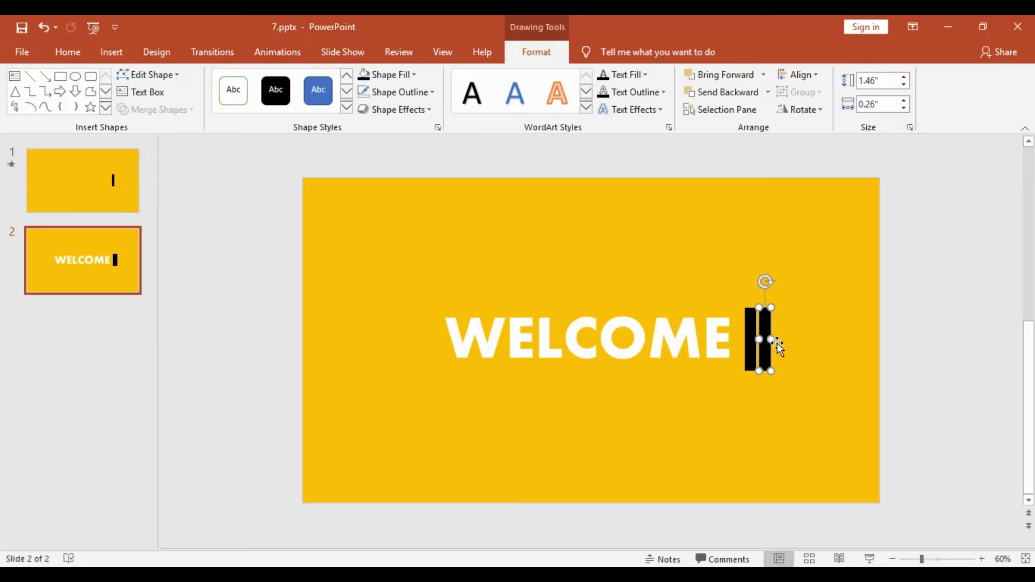
{"action": "left_click_drag", "start_coordinate": [771, 339], "coordinate": [994, 345]}
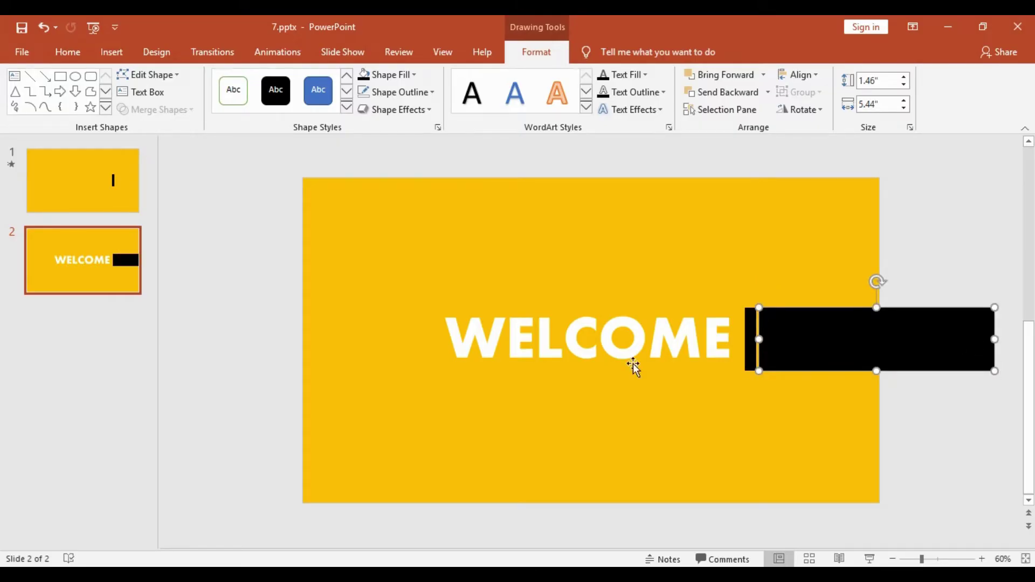
{"action": "left_click_drag", "start_coordinate": [901, 349], "coordinate": [646, 348]}
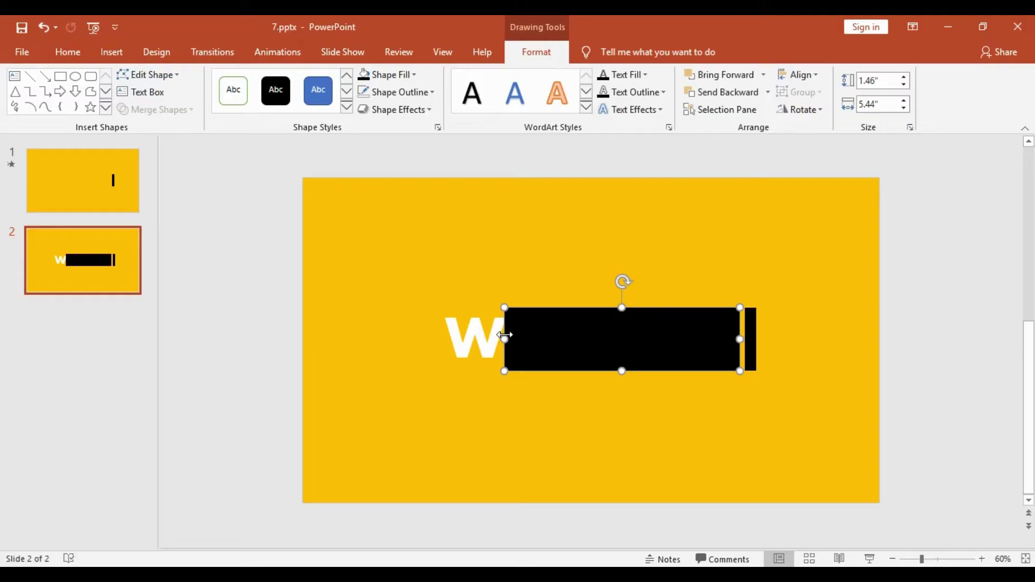
{"action": "left_click_drag", "start_coordinate": [627, 341], "coordinate": [629, 339]}
{"action": "left_click_drag", "start_coordinate": [505, 339], "coordinate": [399, 342]}
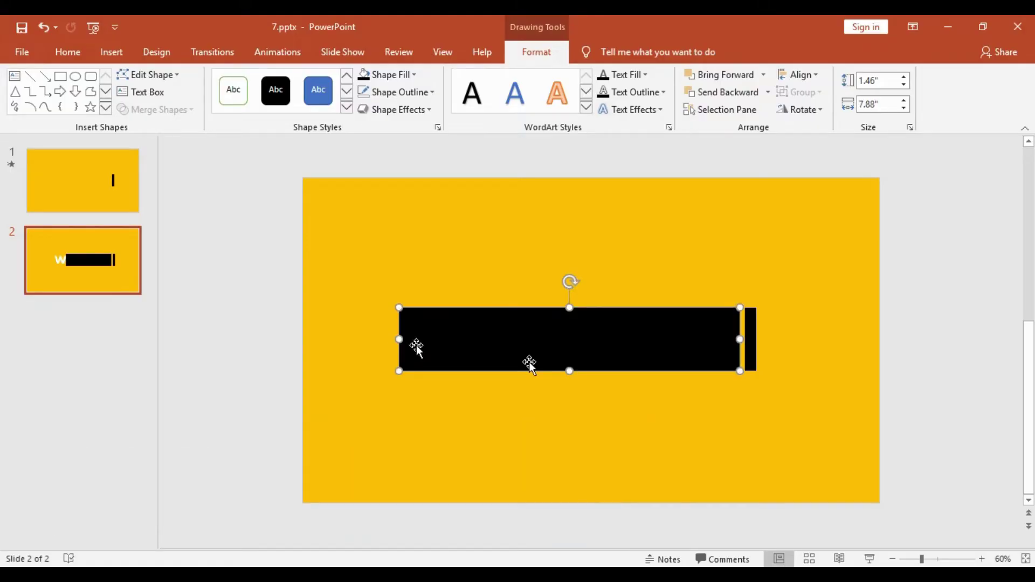
{"action": "left_click_drag", "start_coordinate": [538, 342], "coordinate": [873, 342]}
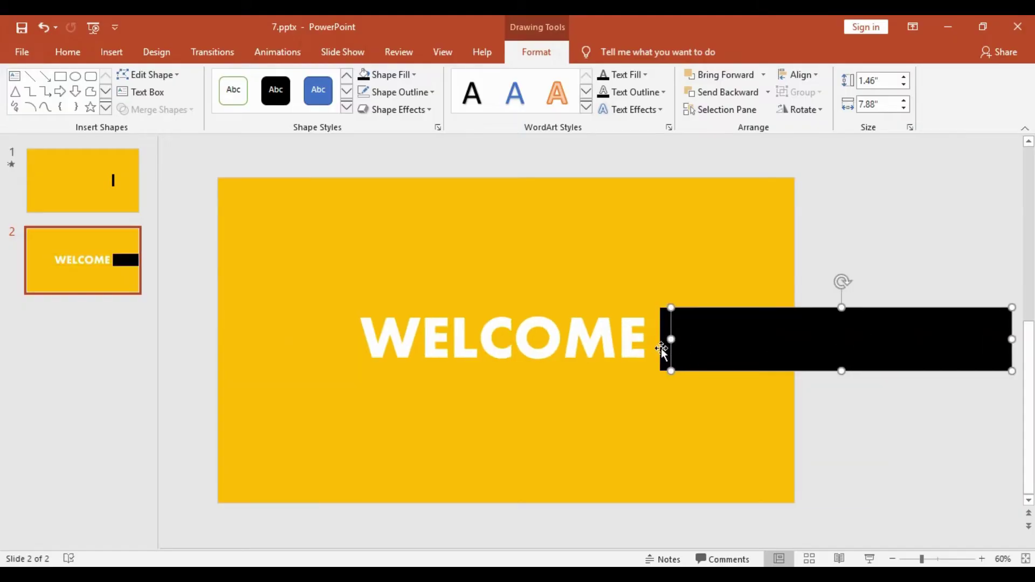
{"action": "left_click", "coordinate": [847, 342]}
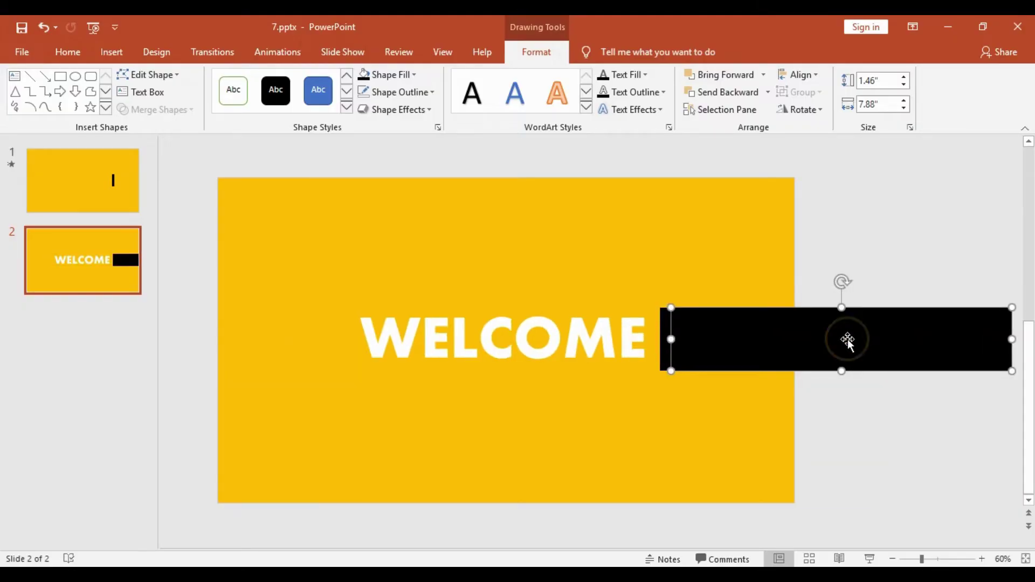
Send the wide black rectangle to the back, behind the gold shape.
{"action": "right_click", "coordinate": [848, 344]}
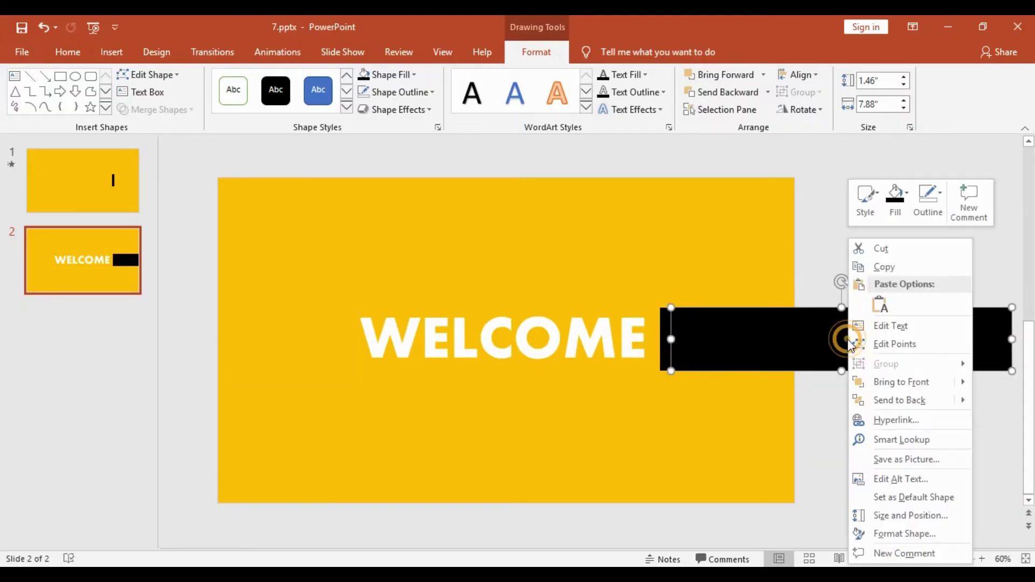
{"action": "left_click", "coordinate": [900, 400]}
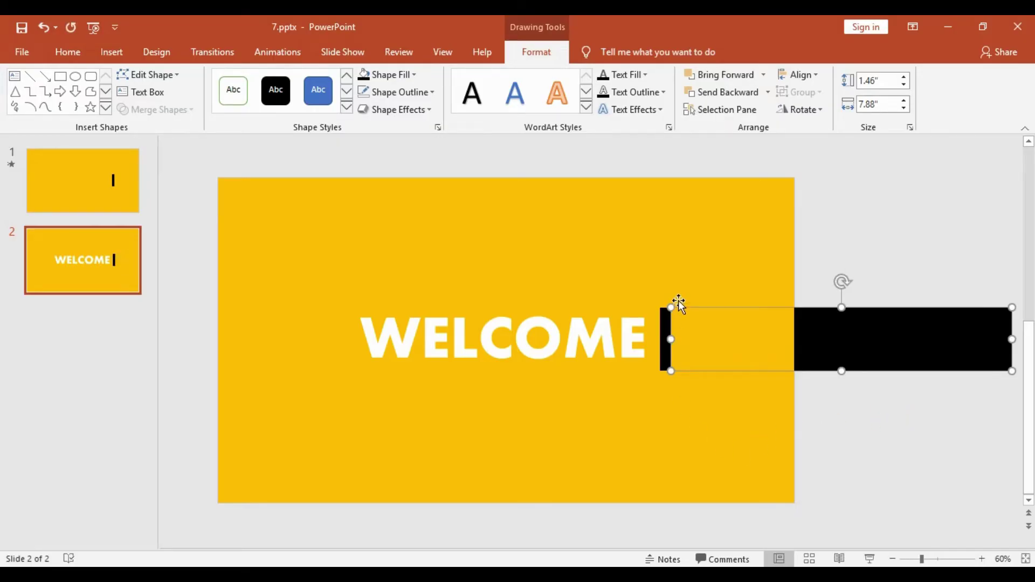
{"action": "left_click", "coordinate": [677, 253]}
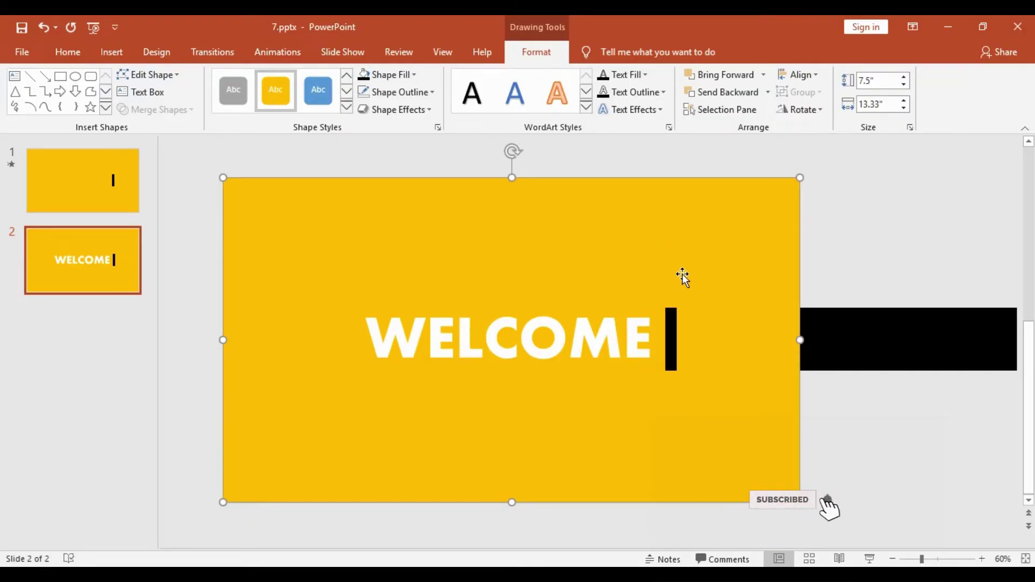
Show the Animation Pane from the Animations tab.
{"action": "left_click", "coordinate": [273, 56]}
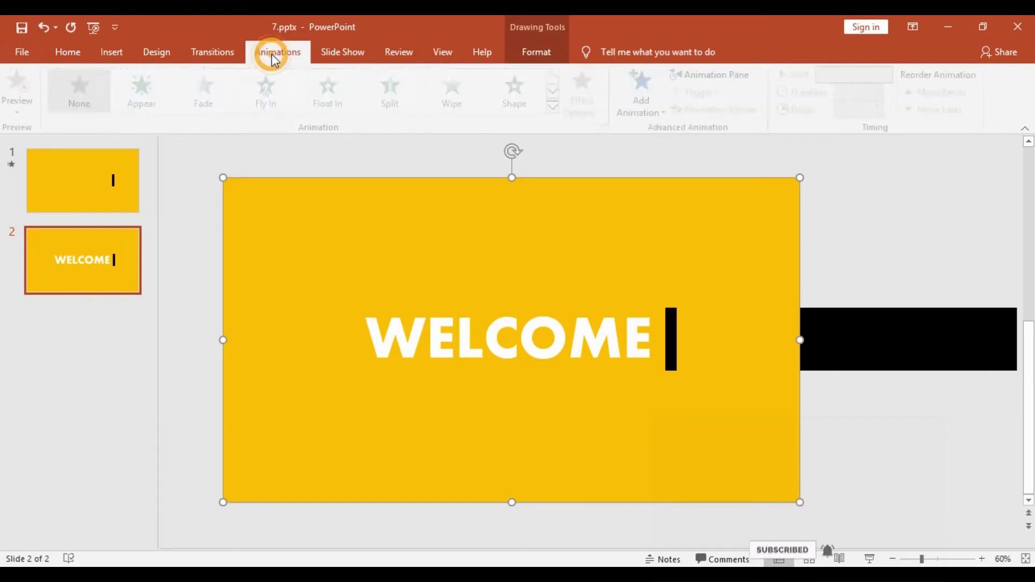
{"action": "left_click", "coordinate": [725, 76]}
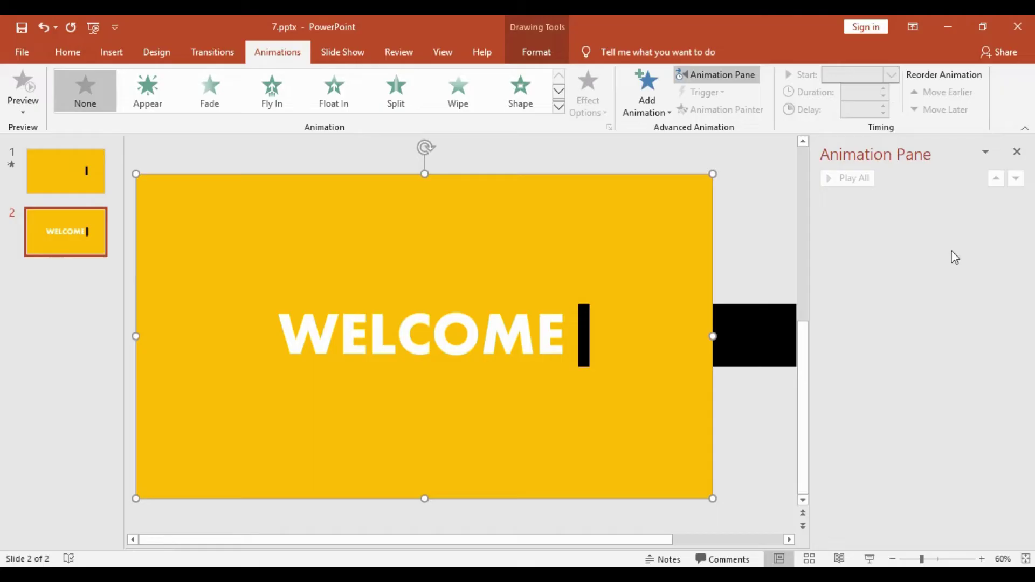
Apply a Wipe entrance animation to the thin black cursor bar (Rectangle 4).
{"action": "left_click", "coordinate": [585, 318]}
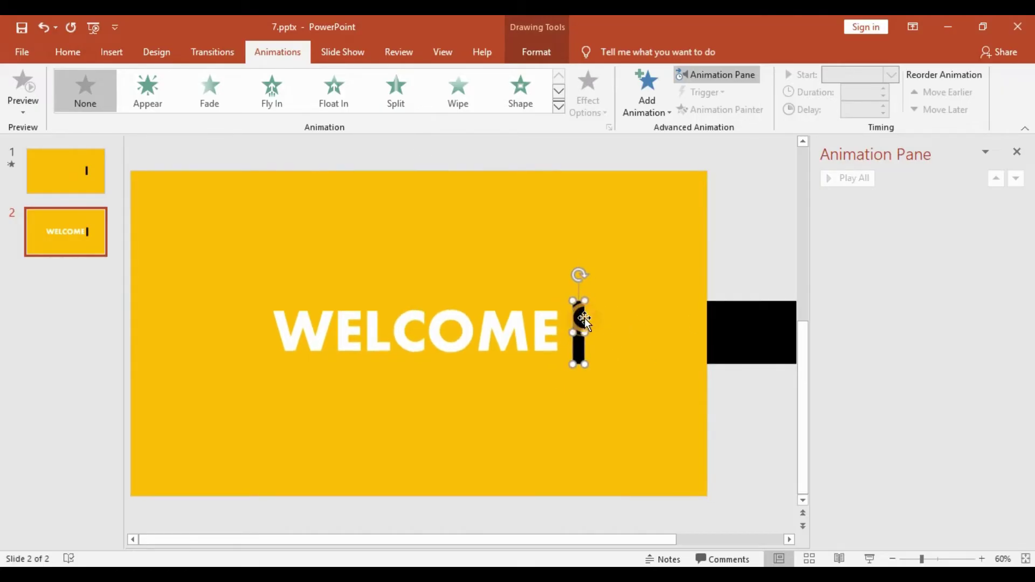
{"action": "left_click", "coordinate": [649, 108]}
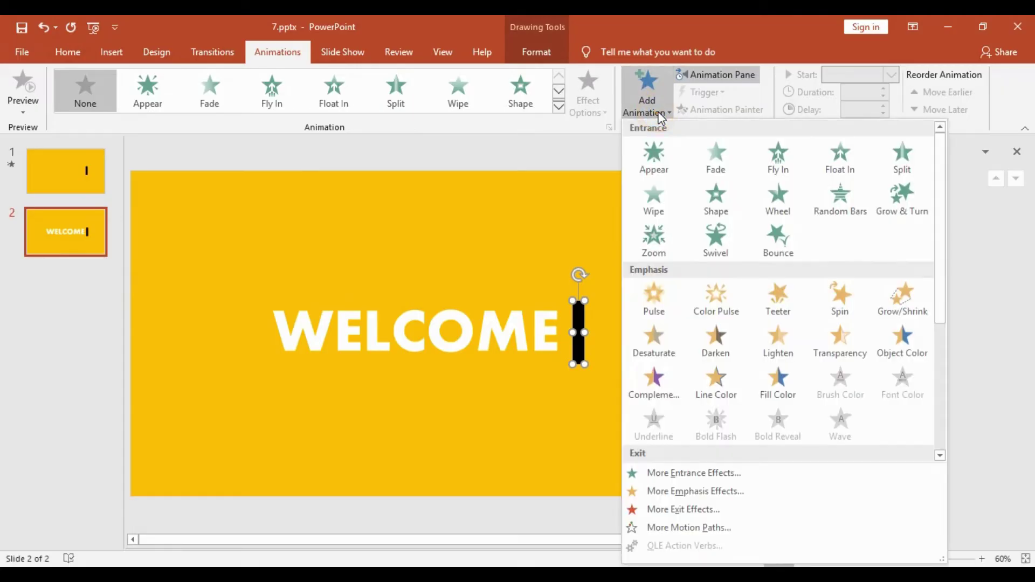
{"action": "left_click", "coordinate": [653, 213]}
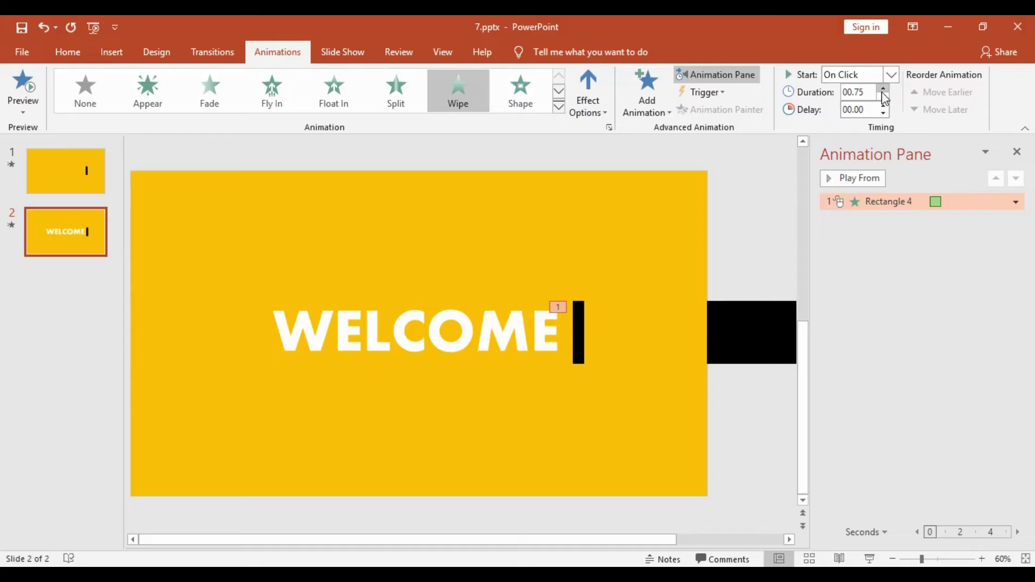
{"action": "left_click", "coordinate": [580, 318]}
Add a Lines motion path to the cursor bar with its direction set to Left.
{"action": "left_click", "coordinate": [663, 112]}
{"action": "scroll", "coordinate": [767, 291], "scroll_direction": "down", "scroll_amount": 3}
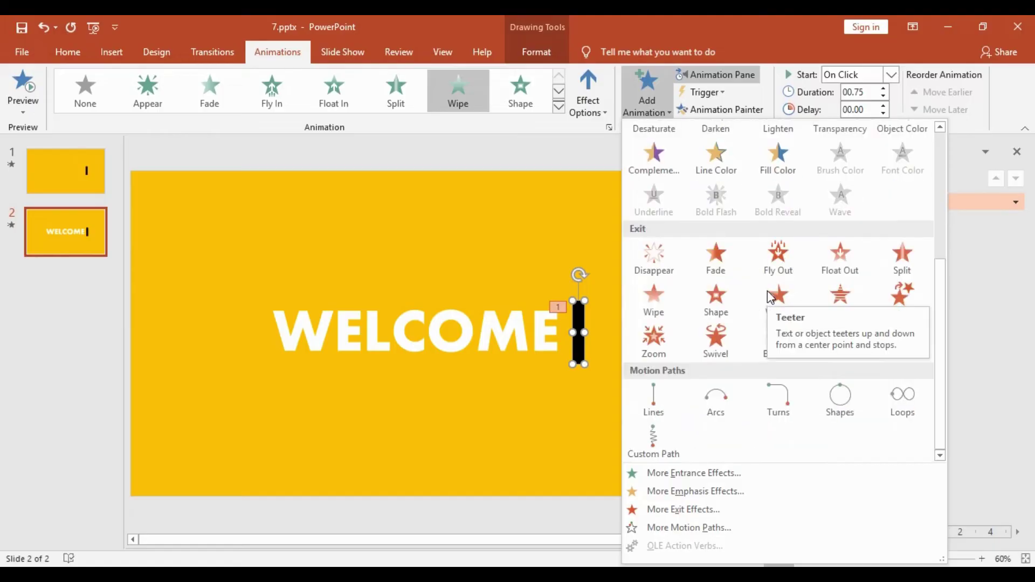
{"action": "left_click", "coordinate": [658, 399]}
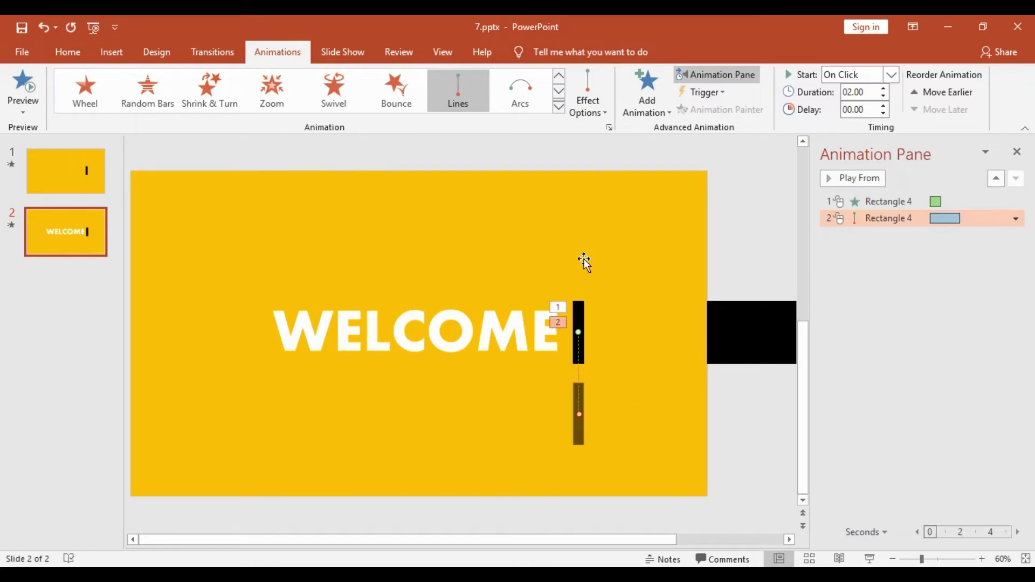
{"action": "left_click", "coordinate": [602, 107]}
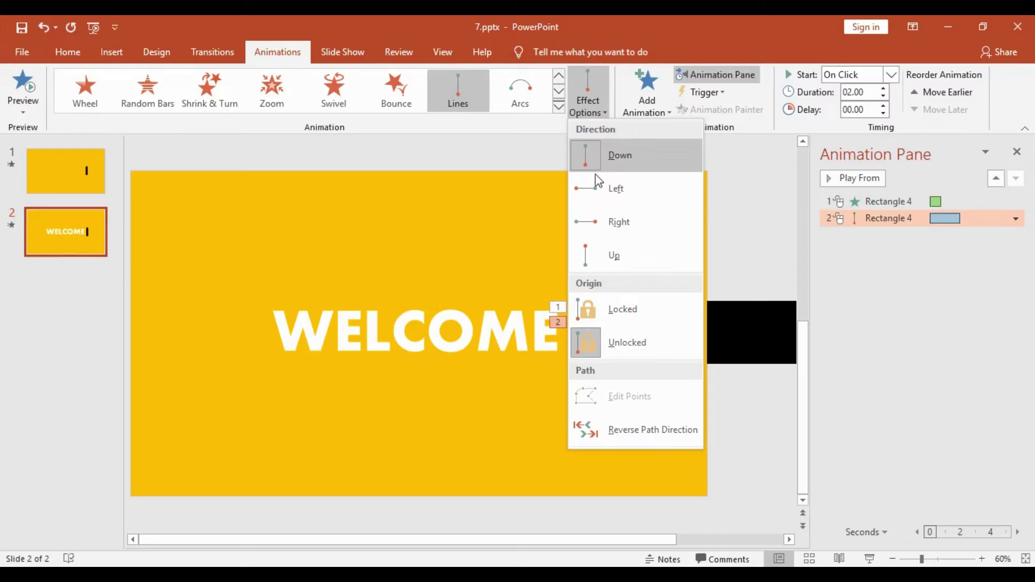
{"action": "left_click", "coordinate": [598, 188]}
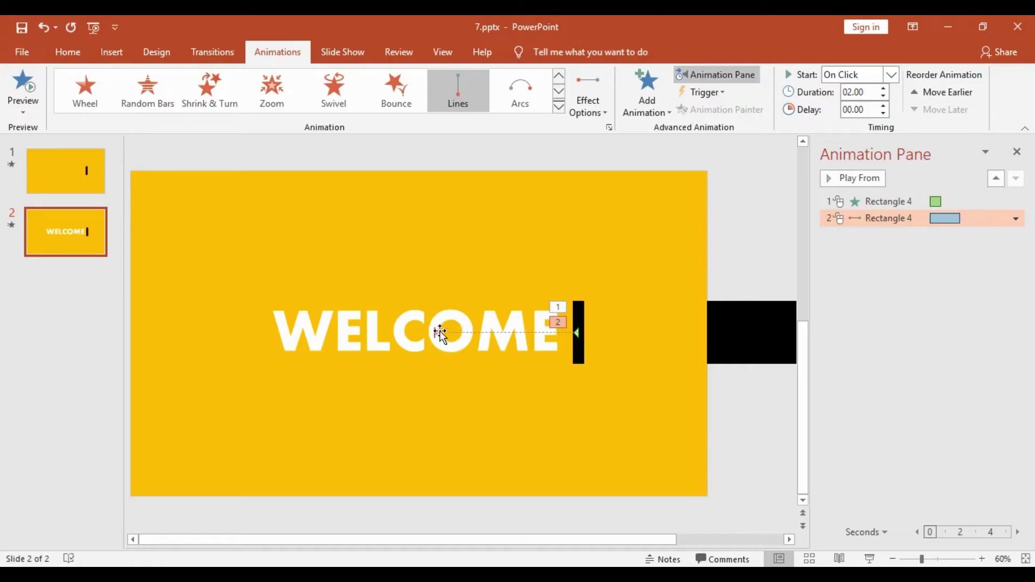
Drag the bar's path end so it stops just before the start of WELCOME.
{"action": "left_click", "coordinate": [434, 335]}
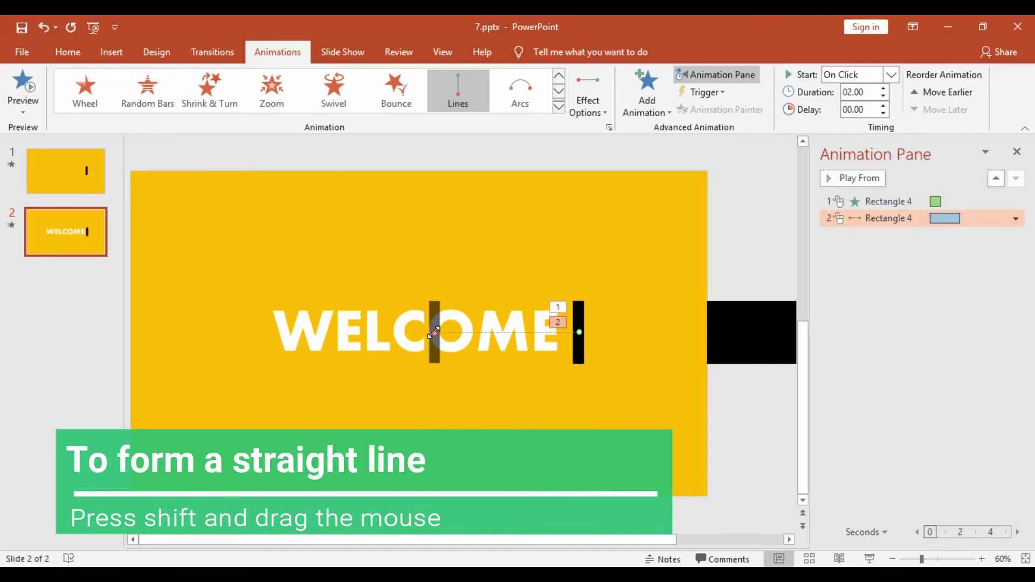
{"action": "left_click_drag", "start_coordinate": [434, 331], "coordinate": [238, 346]}
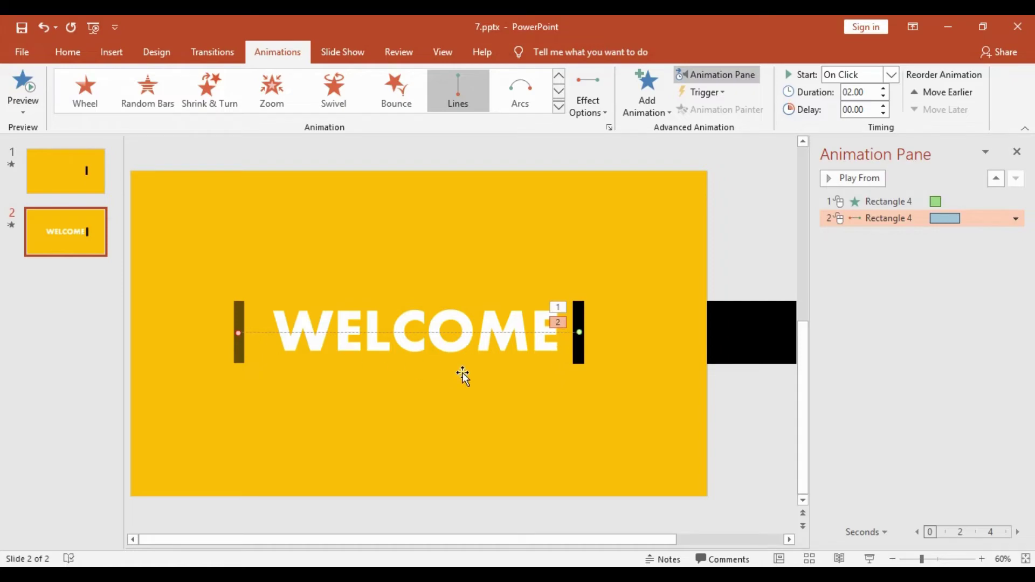
{"action": "left_click", "coordinate": [737, 351]}
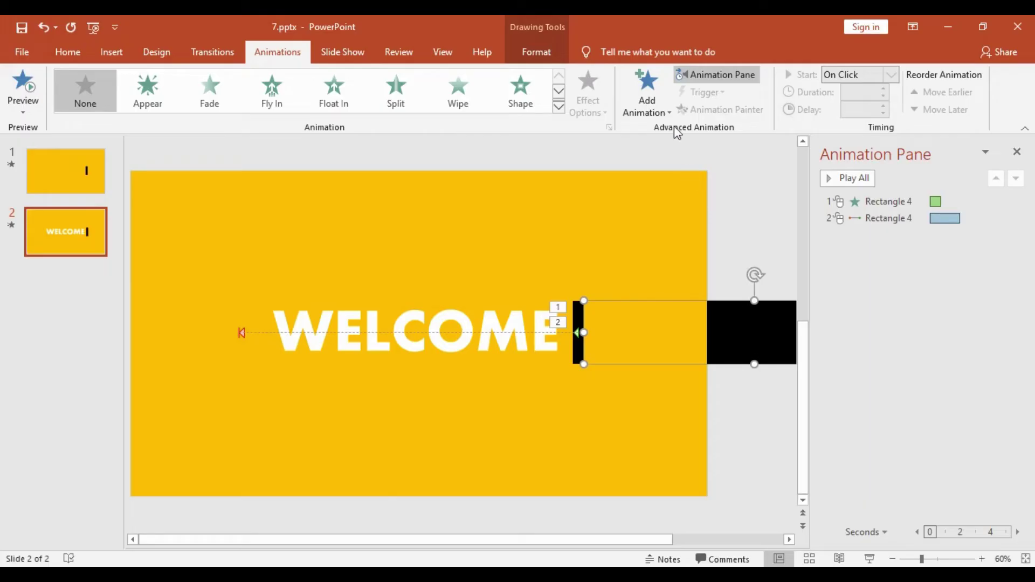
Add a leftward Lines motion path to the wide black mask rectangle.
{"action": "left_click", "coordinate": [666, 109]}
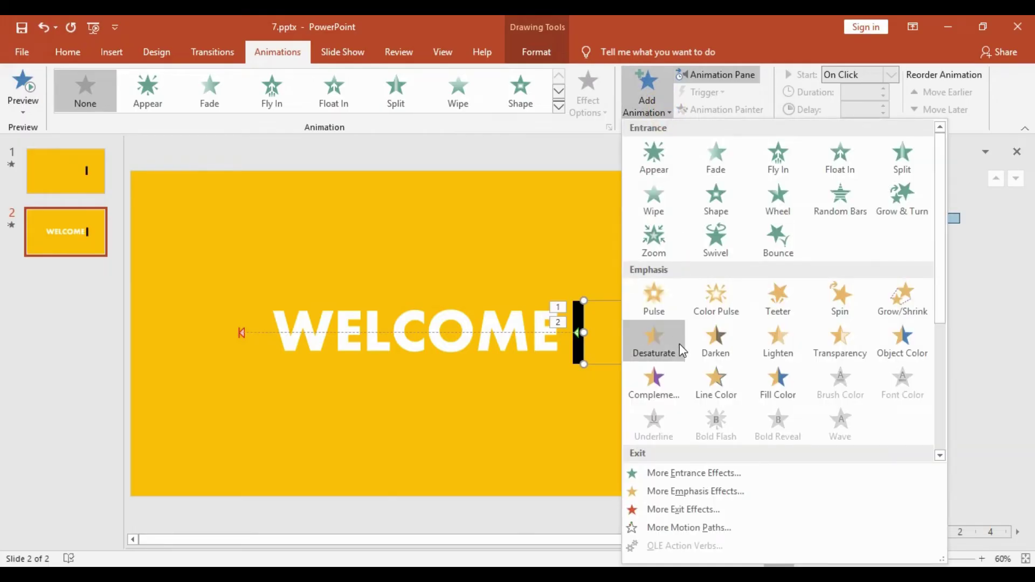
{"action": "scroll", "coordinate": [680, 345], "scroll_direction": "down", "scroll_amount": 5}
{"action": "left_click", "coordinate": [656, 410]}
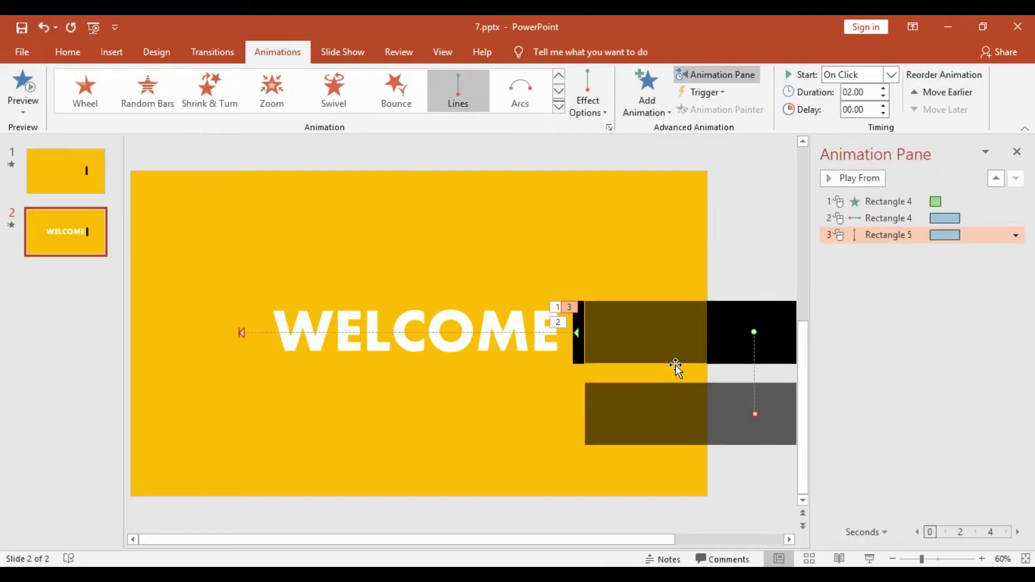
{"action": "left_click", "coordinate": [599, 111]}
{"action": "left_click", "coordinate": [599, 190]}
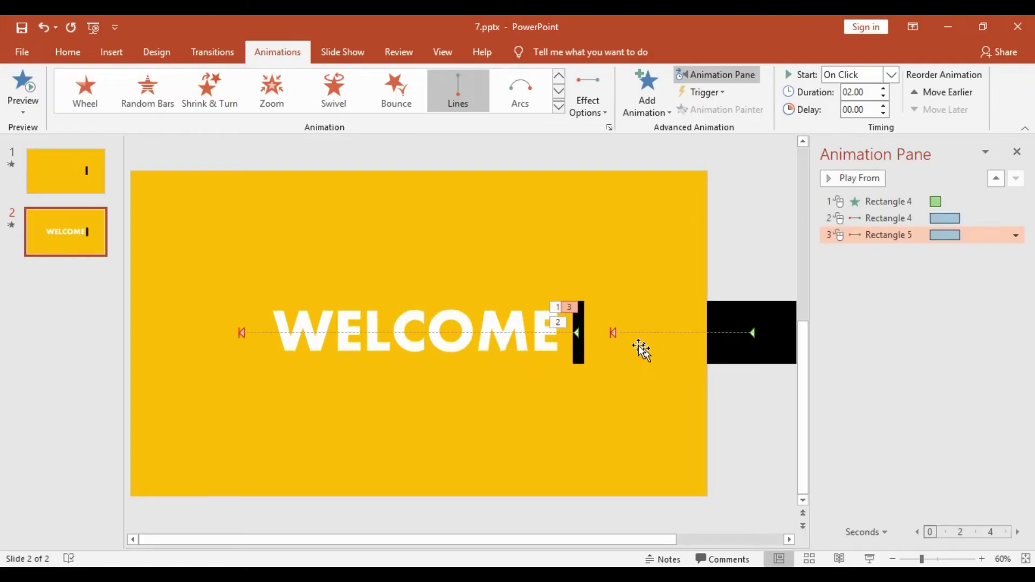
Extend the mask's path end leftward so it lands left of WELCOME.
{"action": "left_click", "coordinate": [613, 335]}
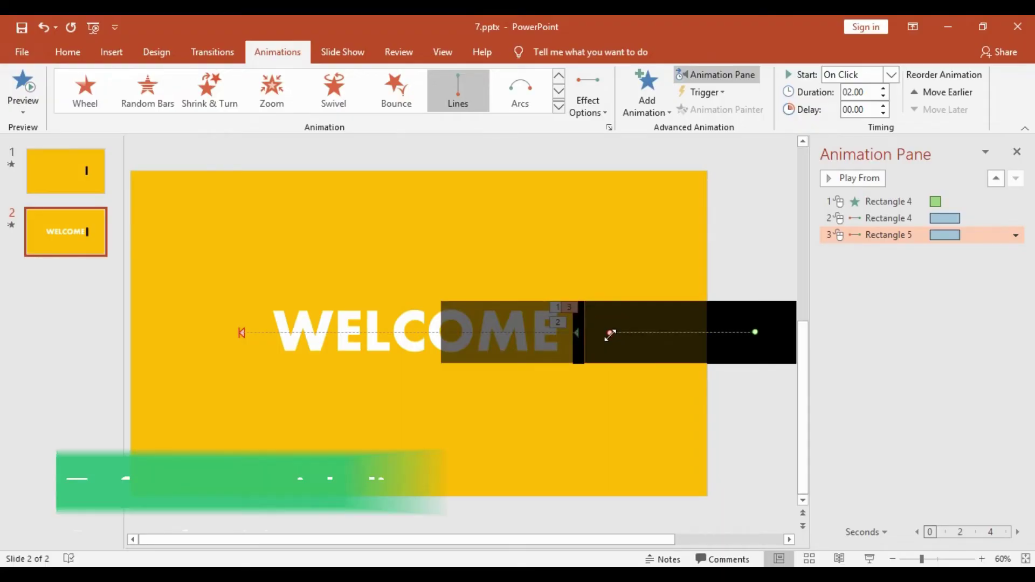
{"action": "left_click_drag", "start_coordinate": [609, 332], "coordinate": [411, 329]}
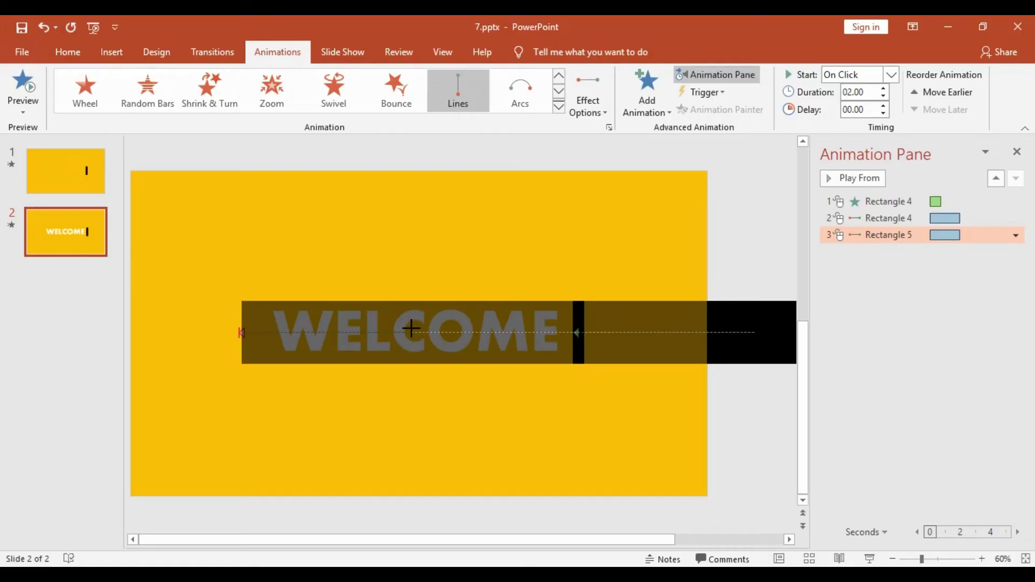
{"action": "left_click_drag", "start_coordinate": [411, 328], "coordinate": [412, 329]}
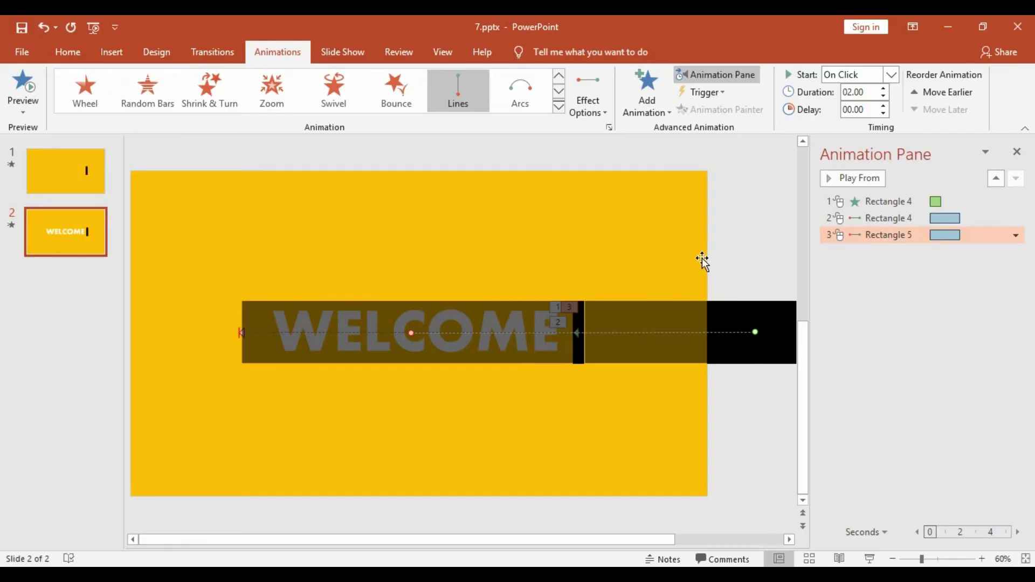
{"action": "left_click", "coordinate": [657, 245]}
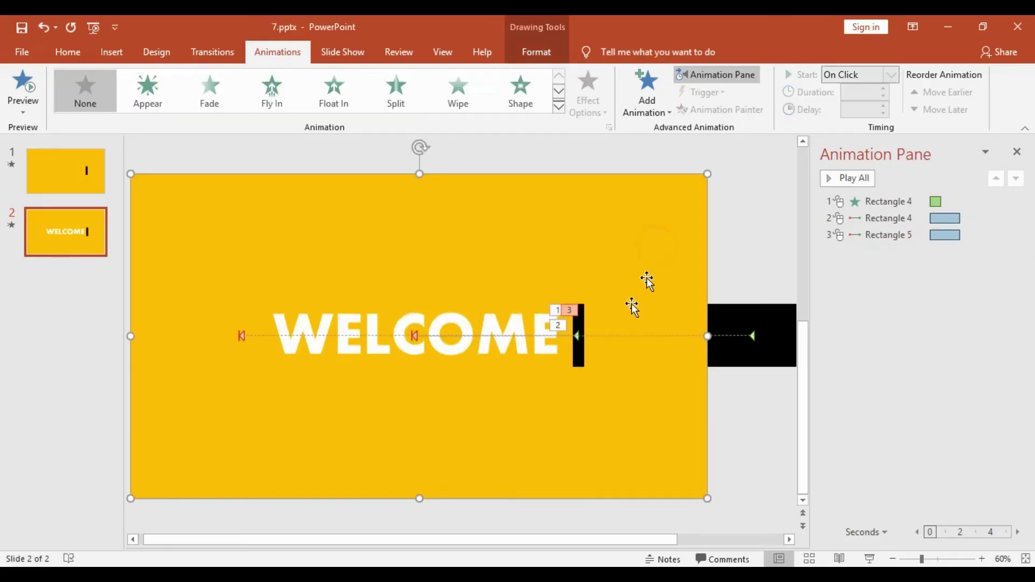
Give the thin cursor bar a Wipe exit from the top lasting 0.75 seconds.
{"action": "left_click", "coordinate": [576, 360]}
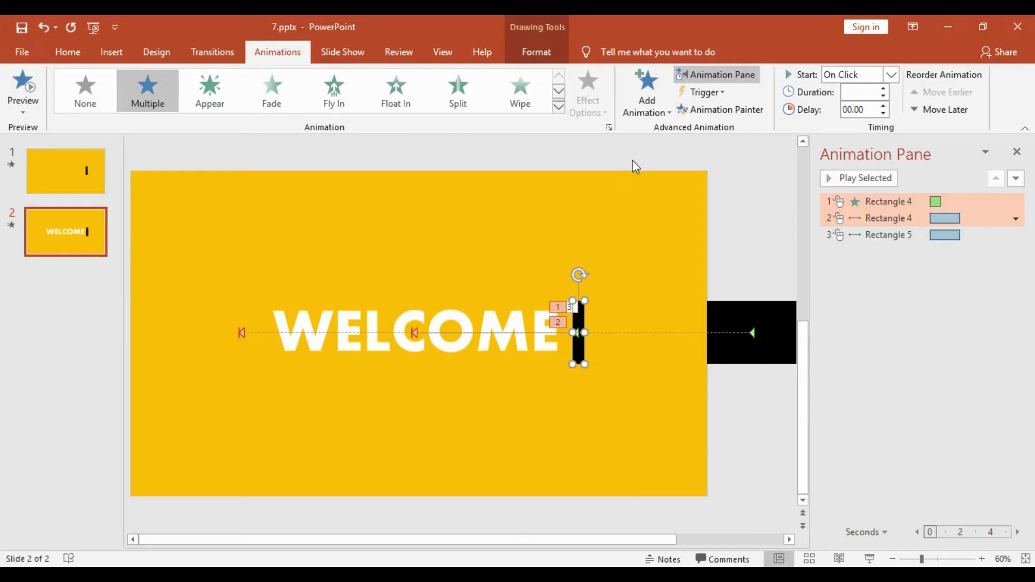
{"action": "left_click", "coordinate": [666, 107]}
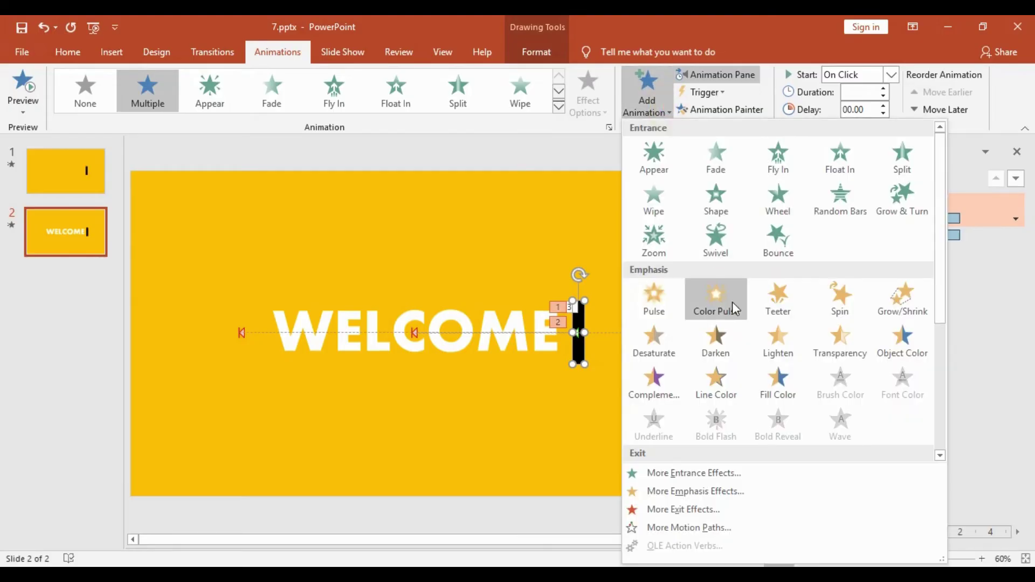
{"action": "scroll", "coordinate": [736, 309], "scroll_direction": "down", "scroll_amount": 3}
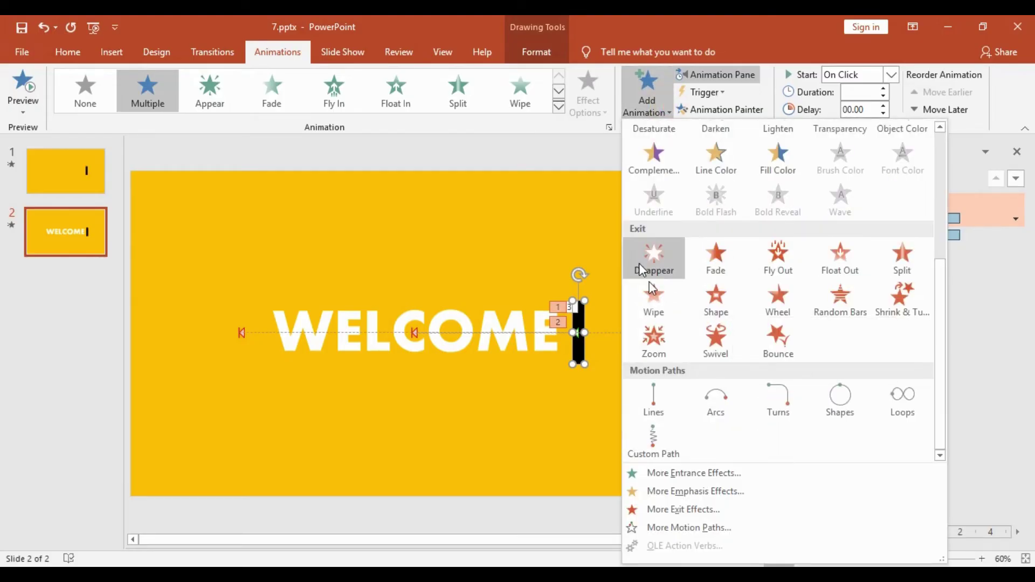
{"action": "left_click", "coordinate": [660, 298]}
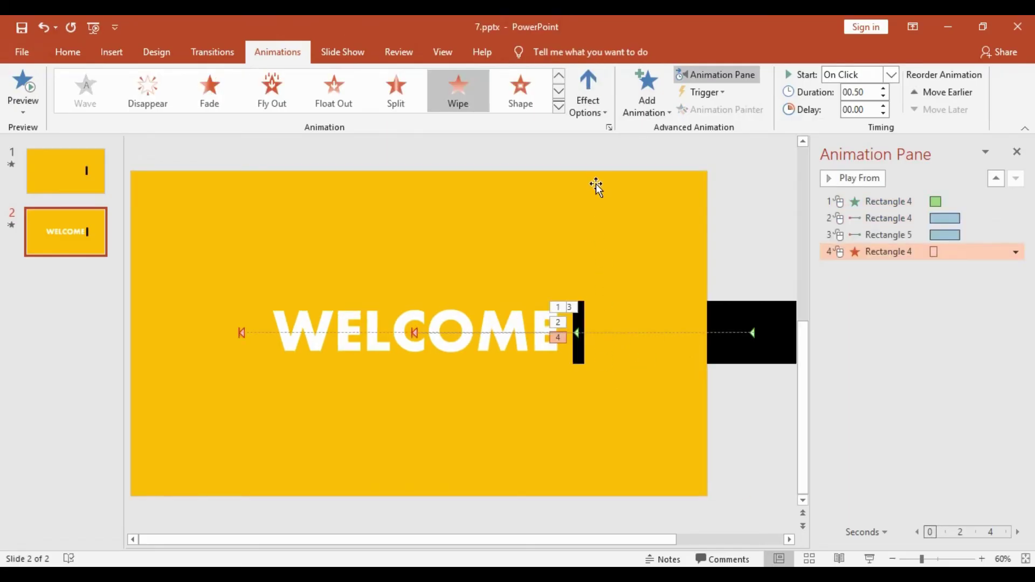
{"action": "left_click", "coordinate": [606, 116]}
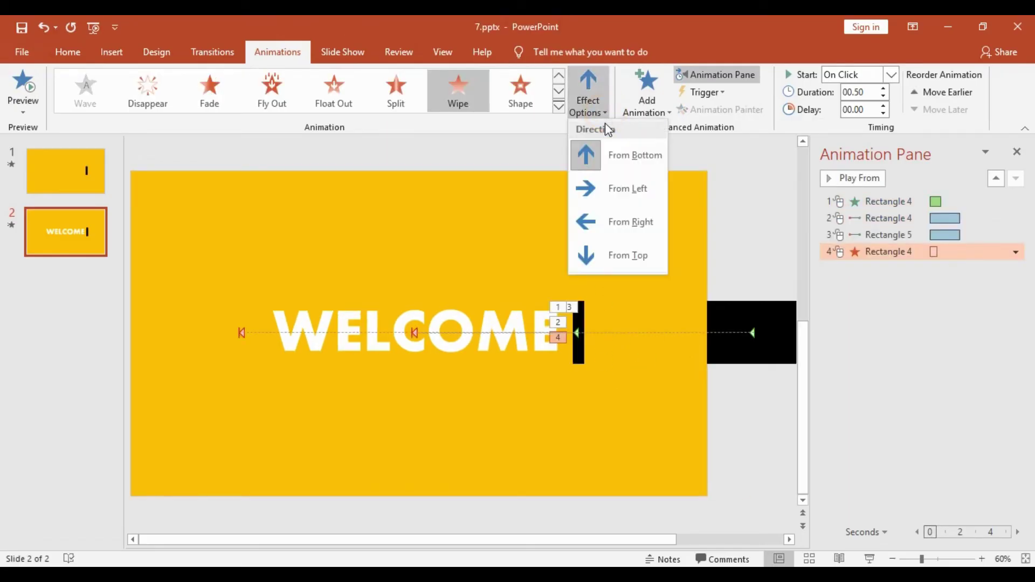
{"action": "left_click", "coordinate": [618, 255]}
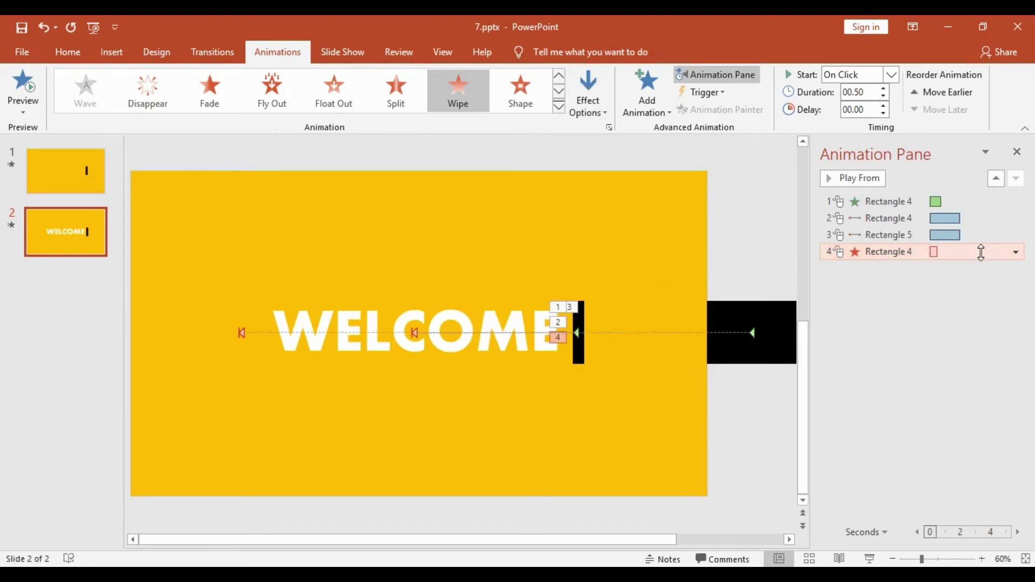
{"action": "left_click", "coordinate": [974, 253]}
{"action": "left_click", "coordinate": [882, 89]}
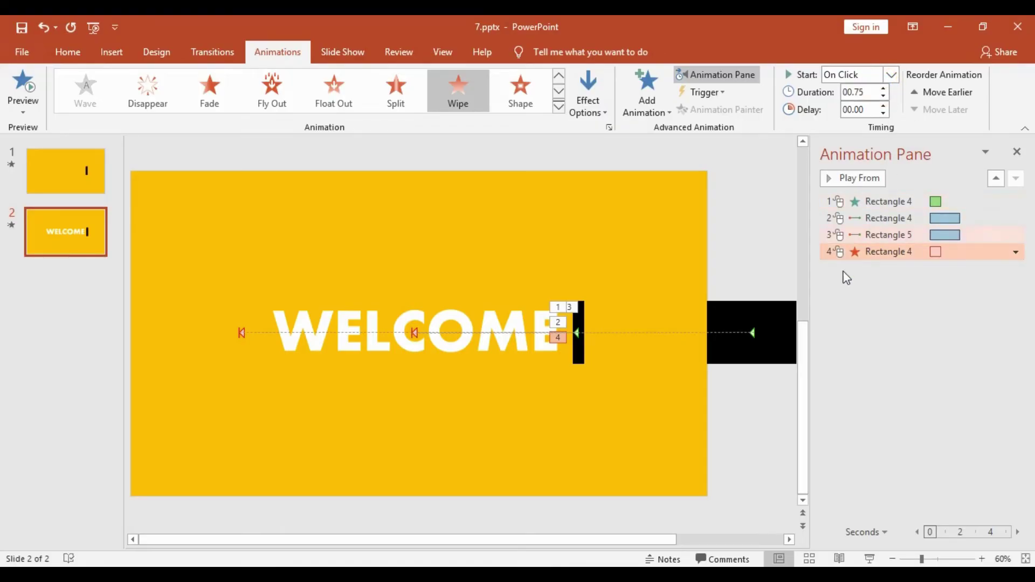
{"action": "left_click", "coordinate": [974, 219]}
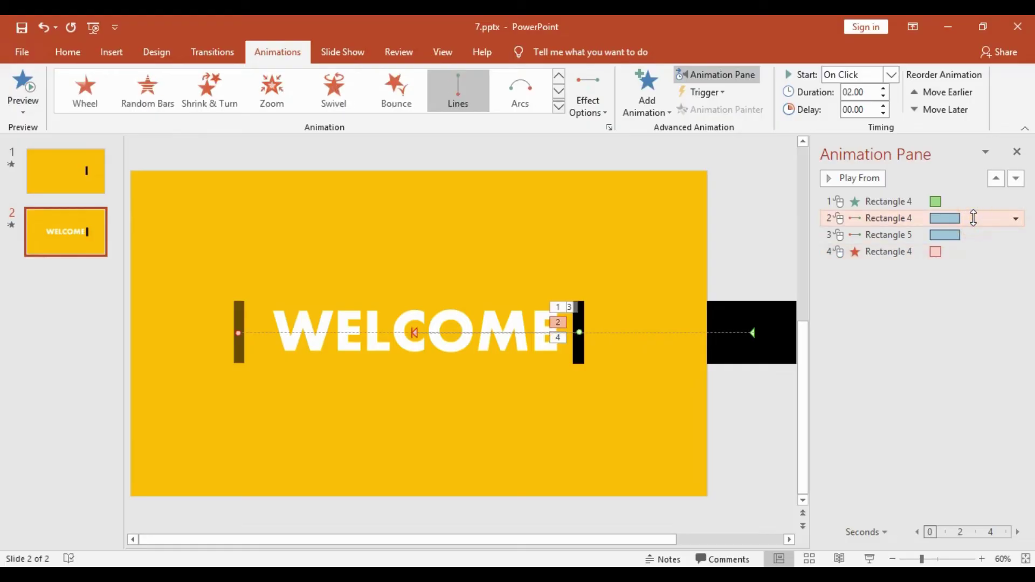
Set the bar's motion path to After Previous and the mask's path to With Previous.
{"action": "right_click", "coordinate": [973, 218]}
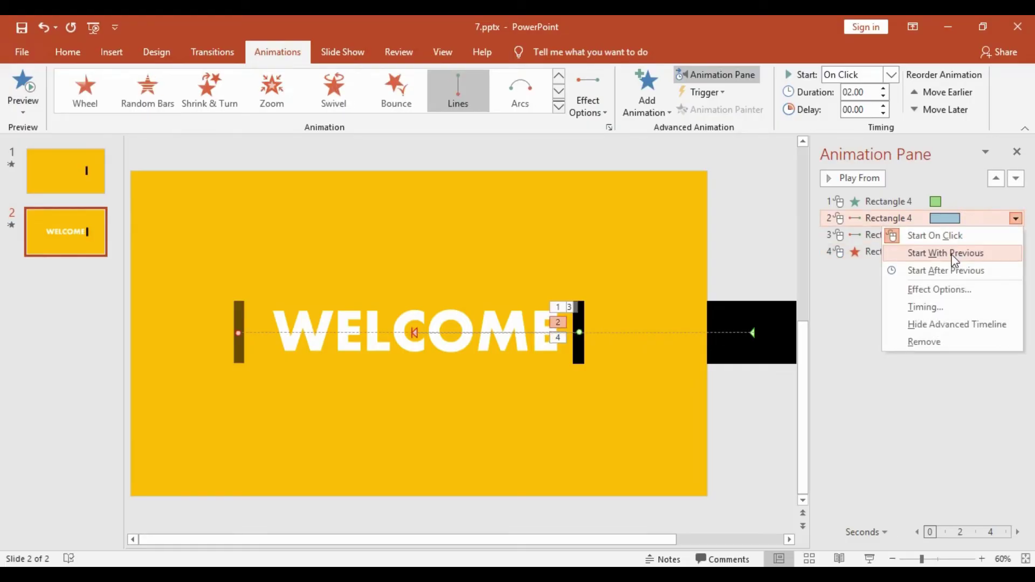
{"action": "left_click", "coordinate": [950, 271]}
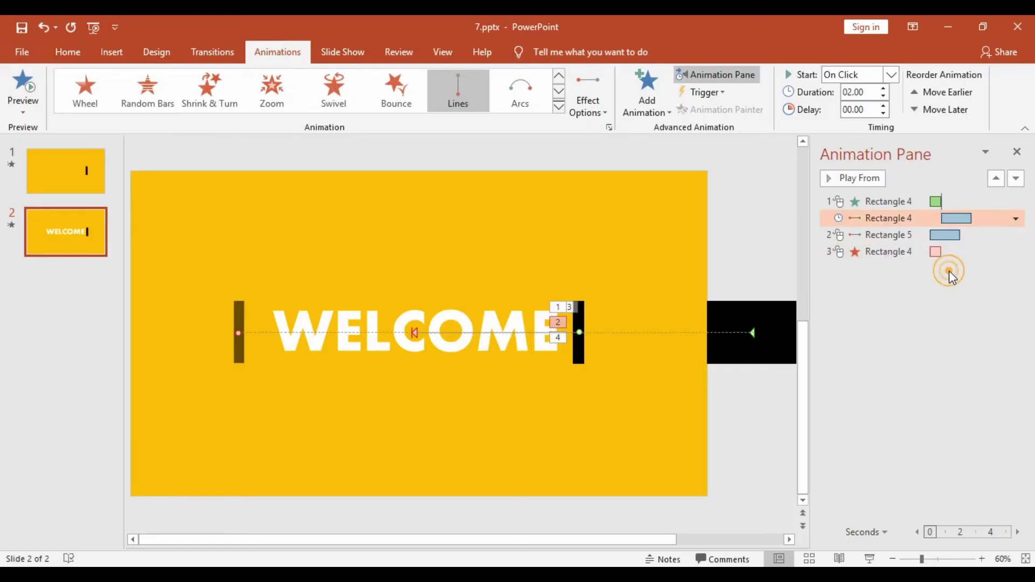
{"action": "left_click", "coordinate": [972, 236]}
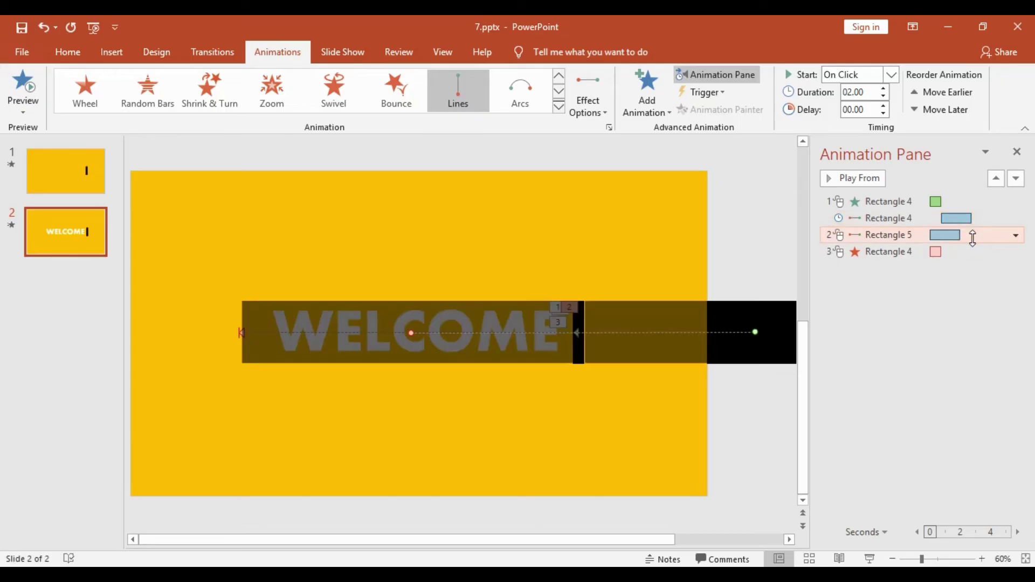
{"action": "right_click", "coordinate": [971, 235]}
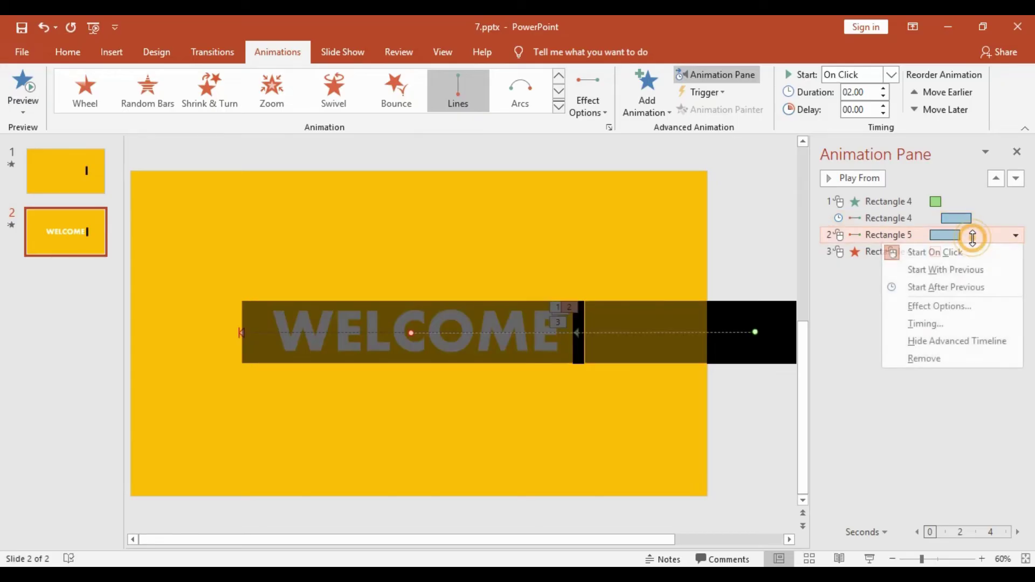
{"action": "left_click", "coordinate": [946, 272]}
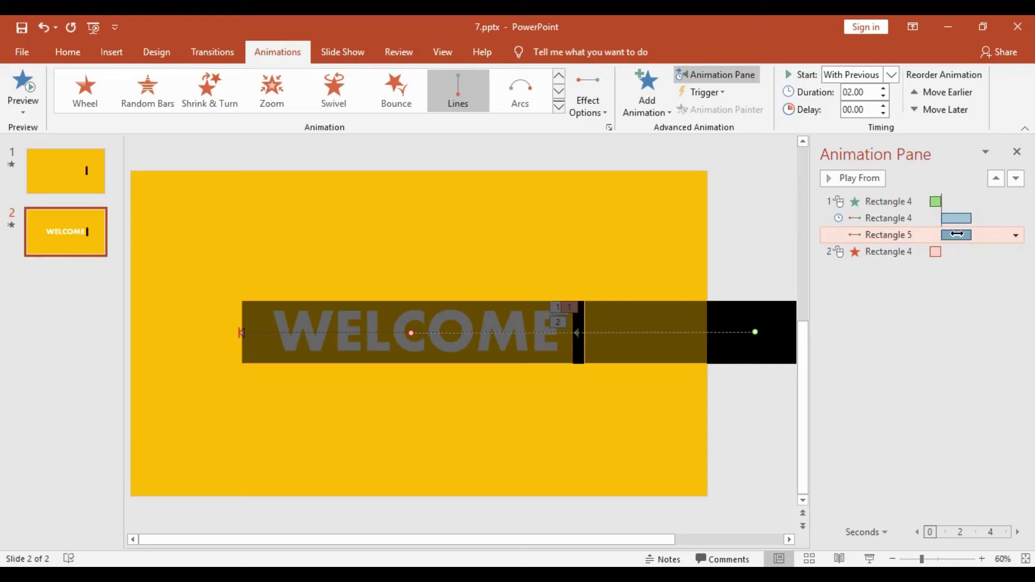
Set the bar's exit wipe to After Previous and preview the sequence from the start.
{"action": "left_click", "coordinate": [952, 251]}
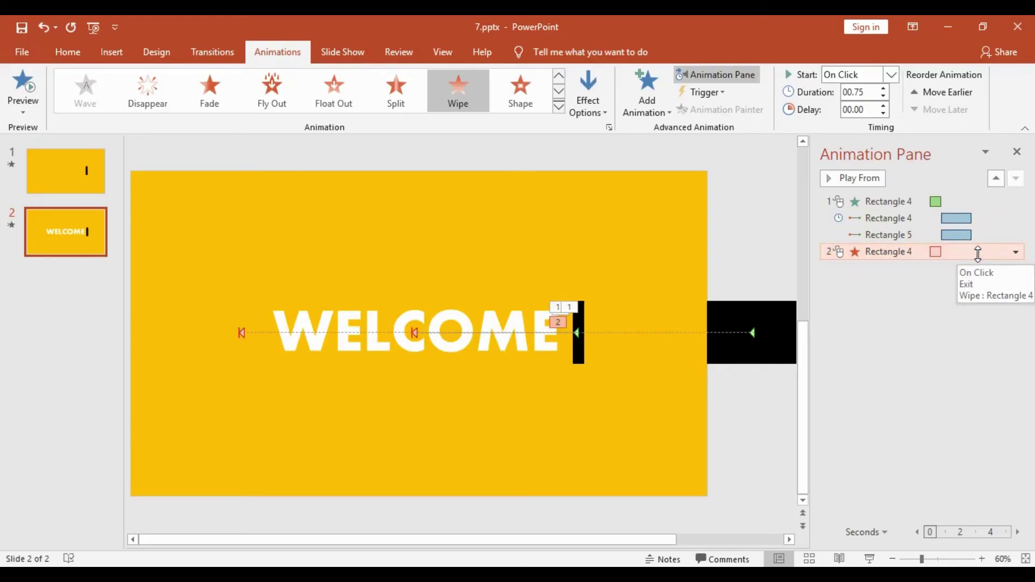
{"action": "right_click", "coordinate": [977, 252]}
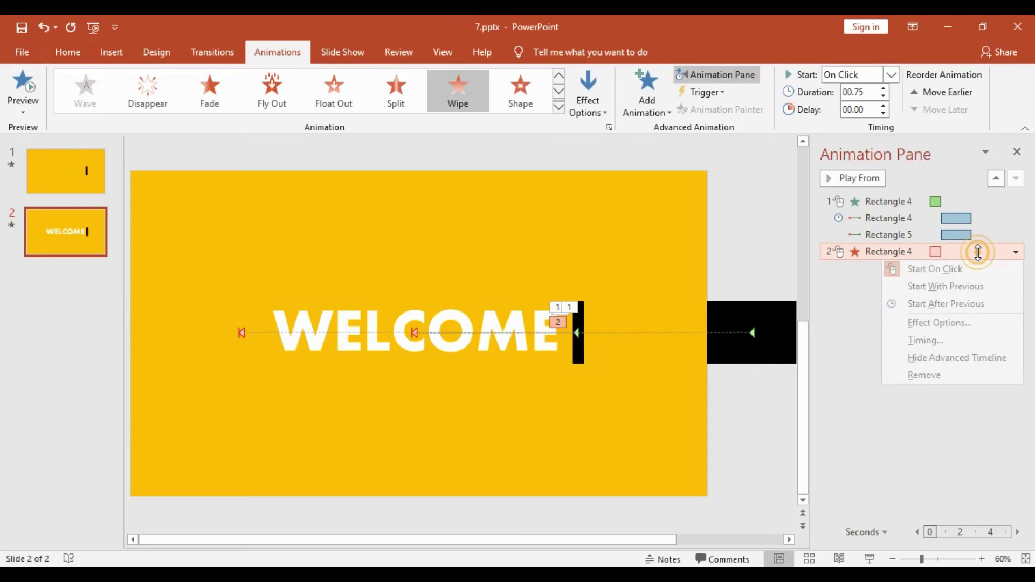
{"action": "left_click", "coordinate": [956, 306]}
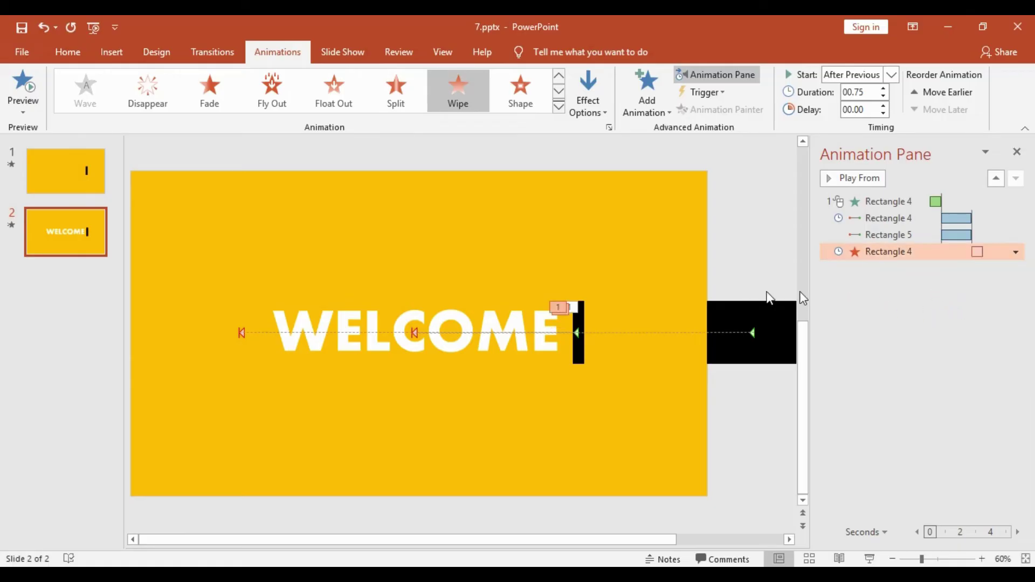
{"action": "left_click", "coordinate": [896, 201]}
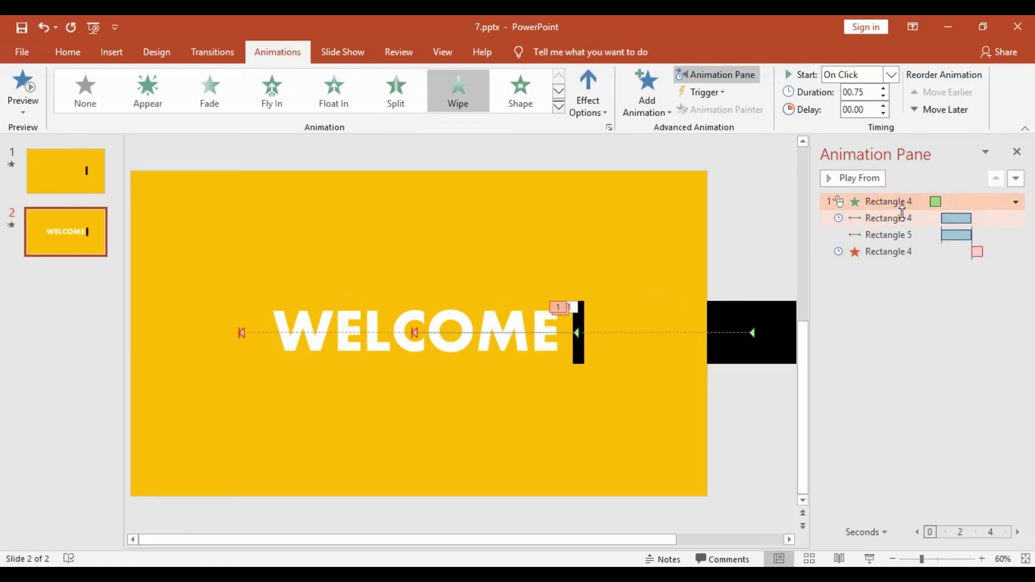
{"action": "left_click", "coordinate": [841, 179]}
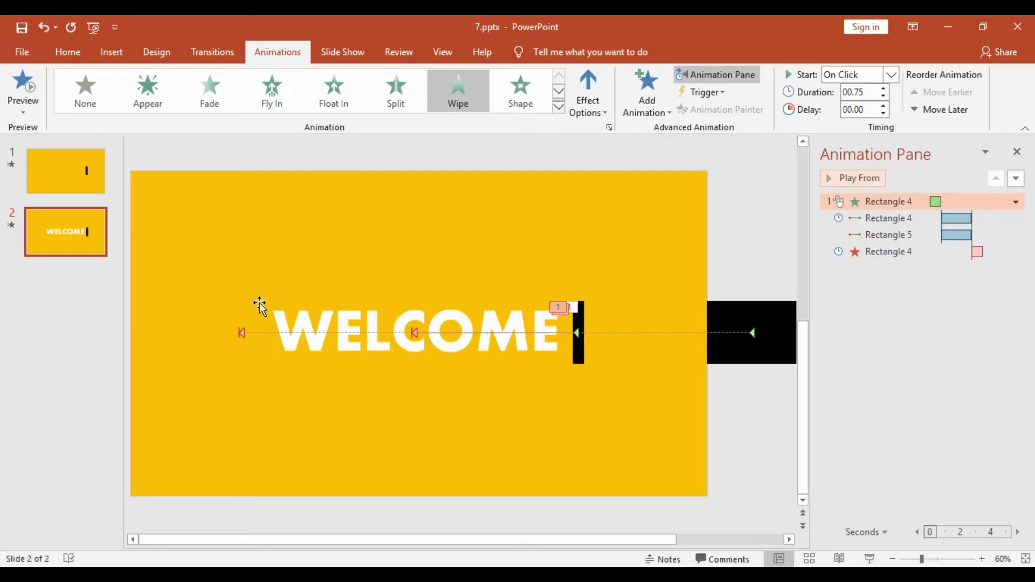
Give the bar's motion path a 2-second smooth end, no smooth start, and auto-reverse.
{"action": "left_click", "coordinate": [985, 219]}
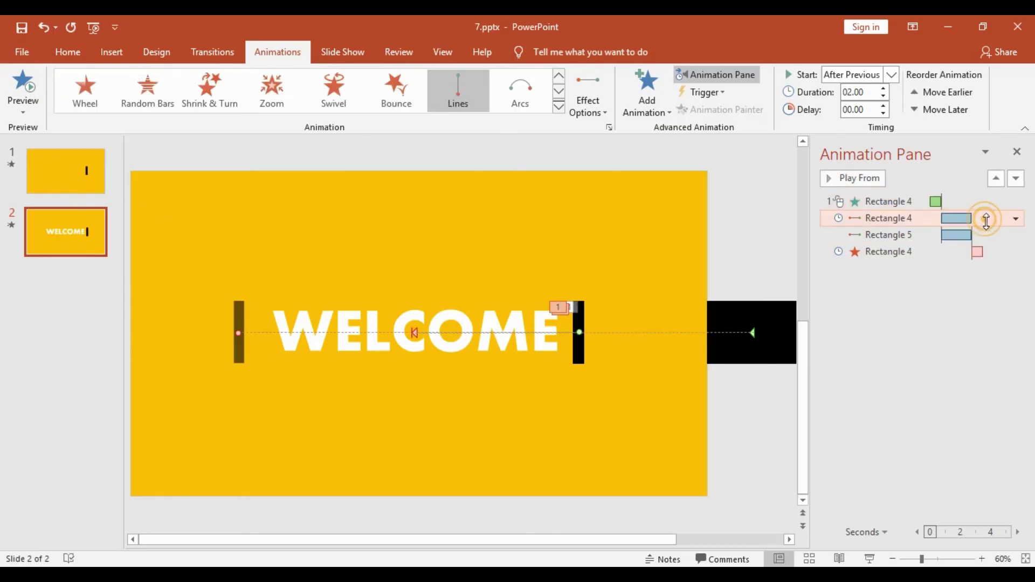
{"action": "left_click", "coordinate": [1016, 220]}
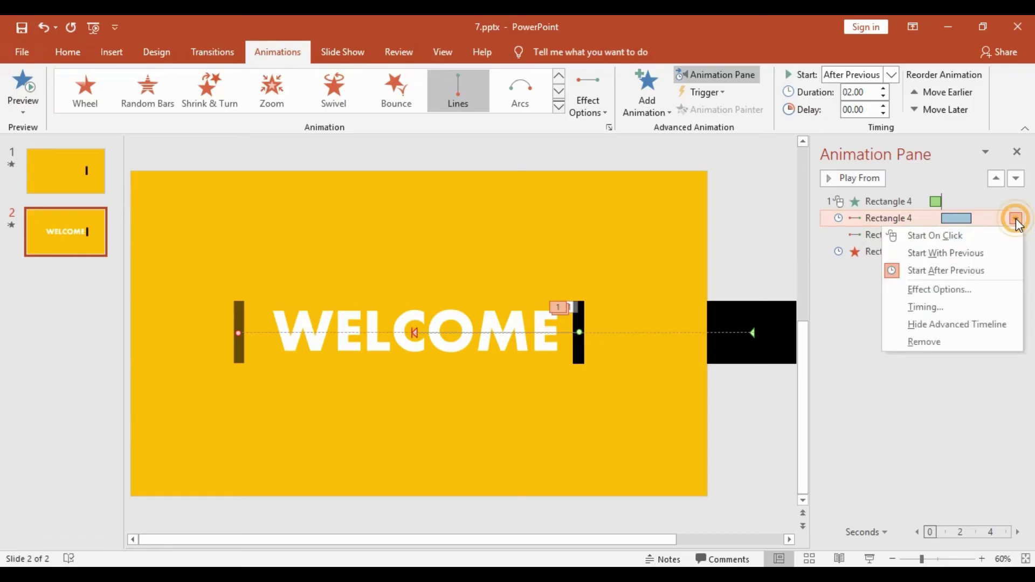
{"action": "left_click", "coordinate": [936, 290]}
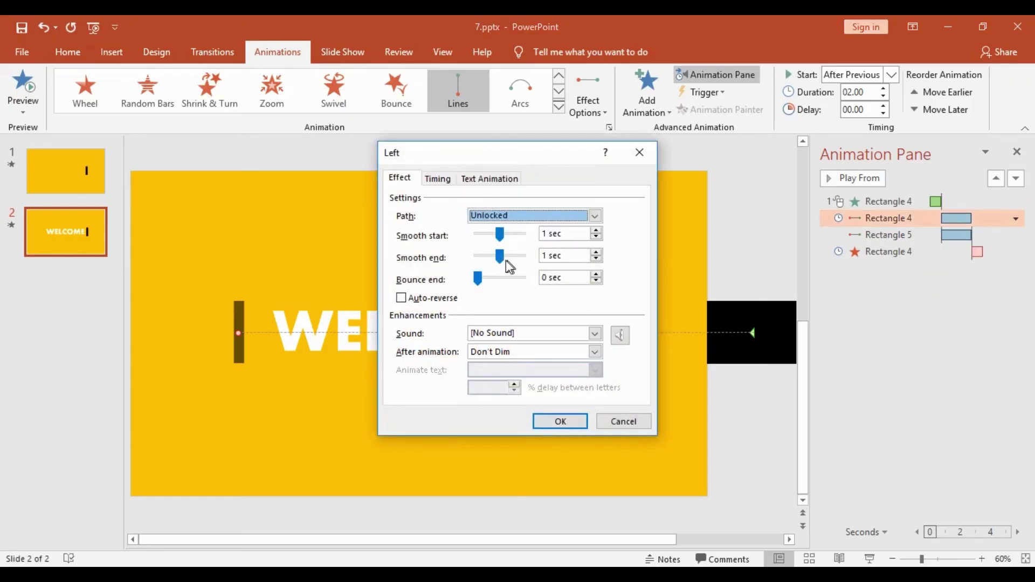
{"action": "left_click_drag", "start_coordinate": [499, 255], "coordinate": [521, 256]}
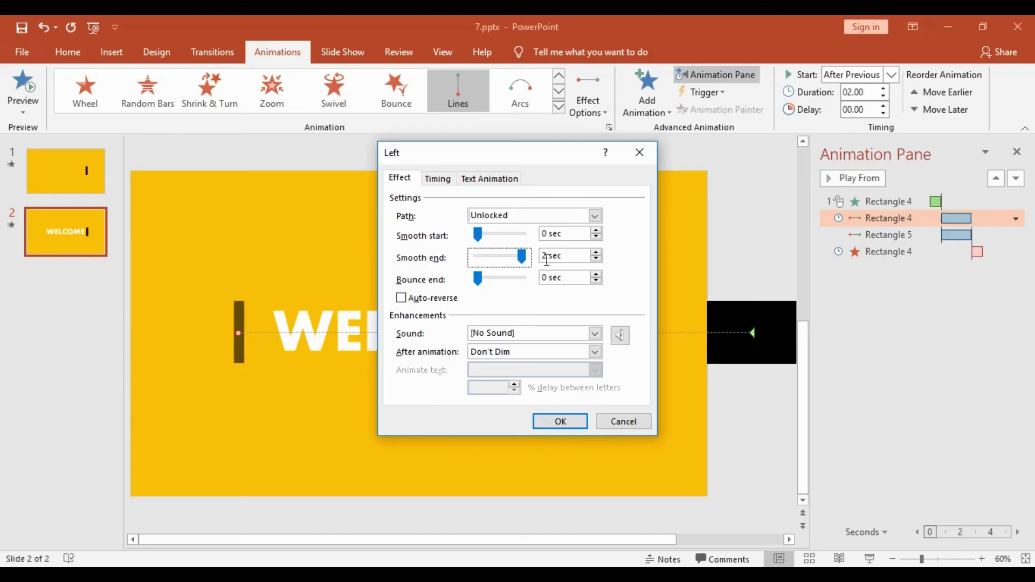
{"action": "left_click", "coordinate": [401, 298]}
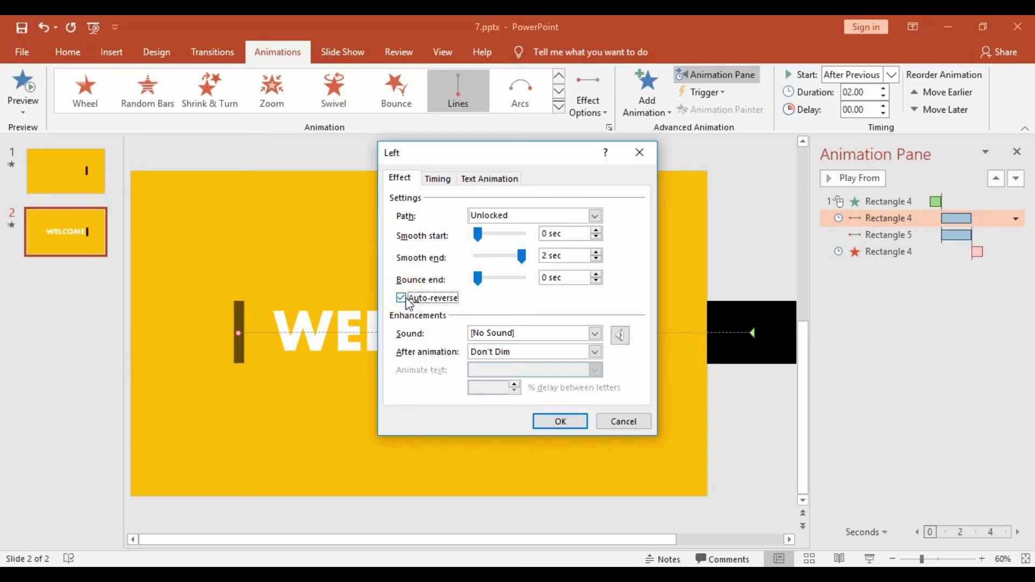
{"action": "left_click", "coordinate": [570, 421]}
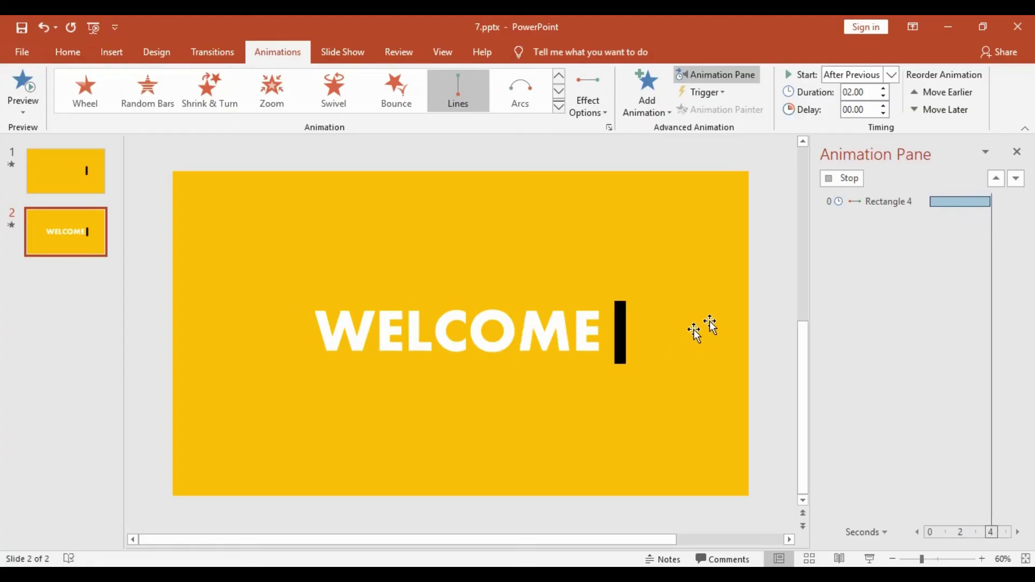
Set Rectangle 5's motion path to a 2-second smooth end with auto-reverse, matching the bar.
{"action": "left_click", "coordinate": [970, 232]}
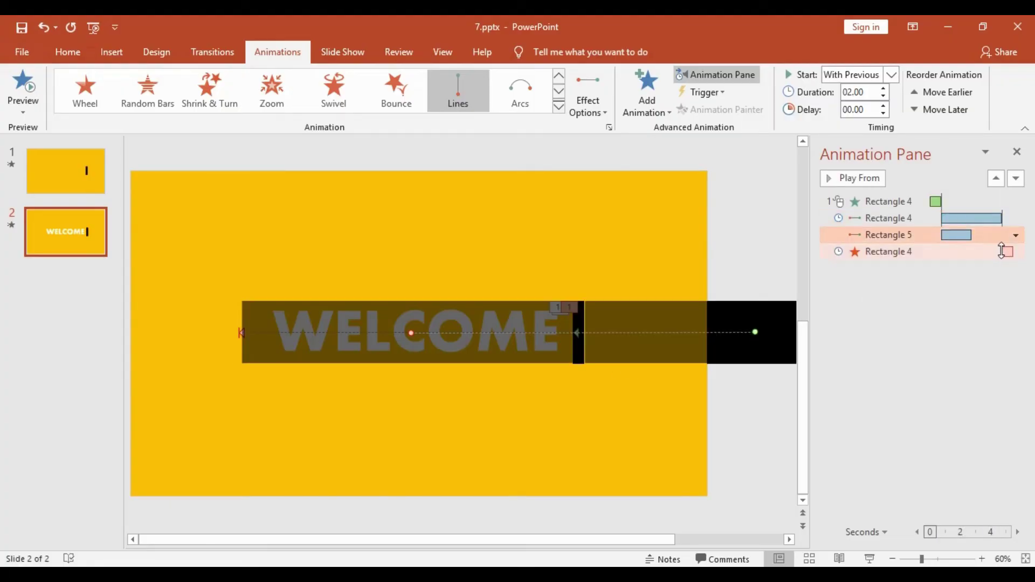
{"action": "left_click", "coordinate": [1015, 237]}
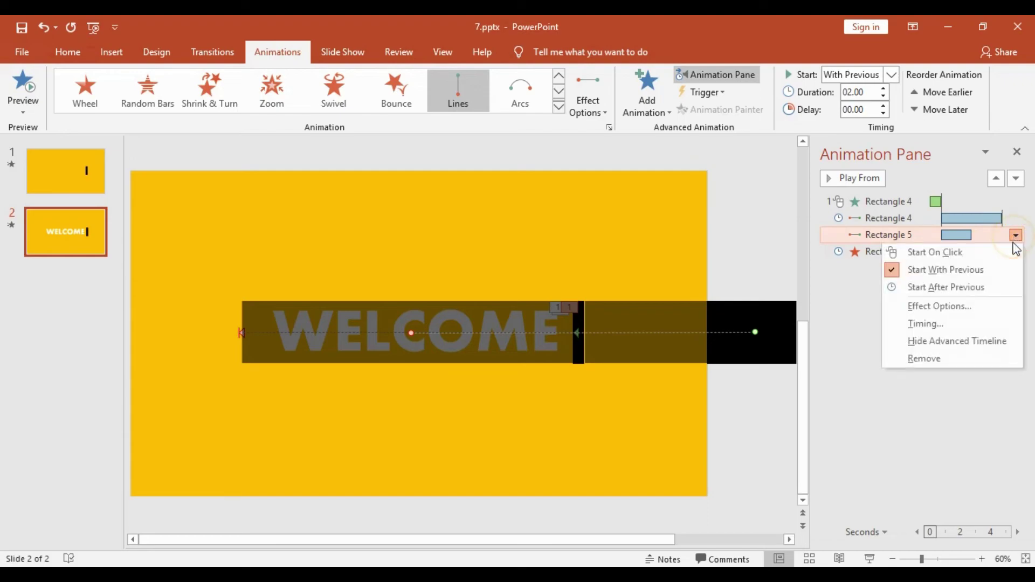
{"action": "left_click", "coordinate": [940, 307]}
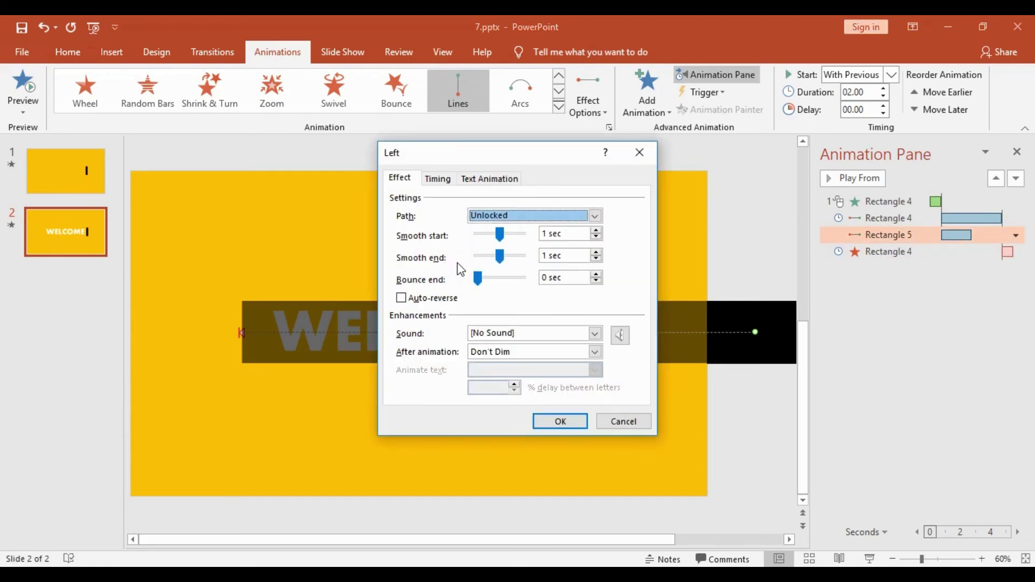
{"action": "left_click_drag", "start_coordinate": [500, 257], "coordinate": [522, 258]}
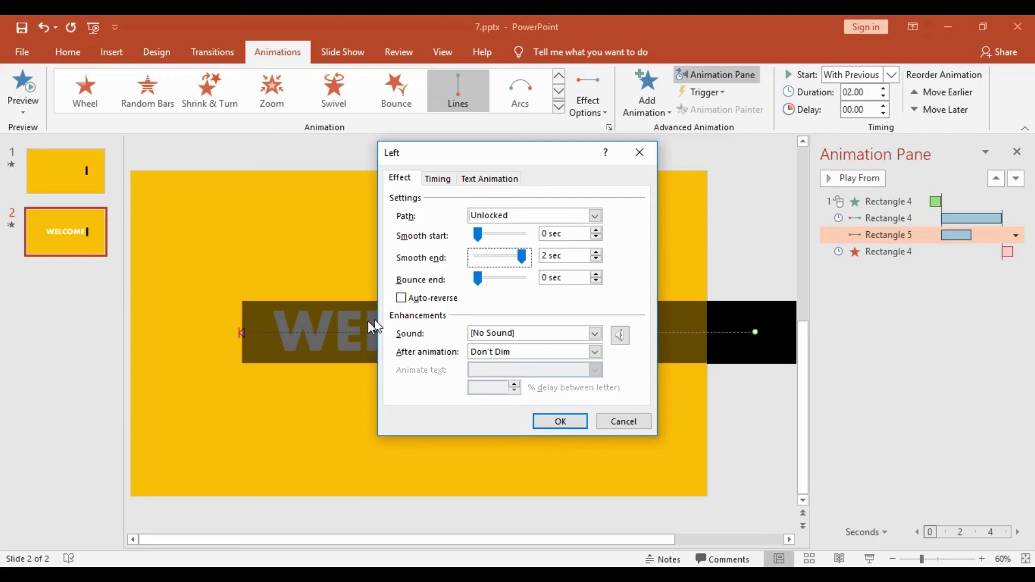
{"action": "left_click", "coordinate": [402, 299]}
{"action": "left_click", "coordinate": [561, 421]}
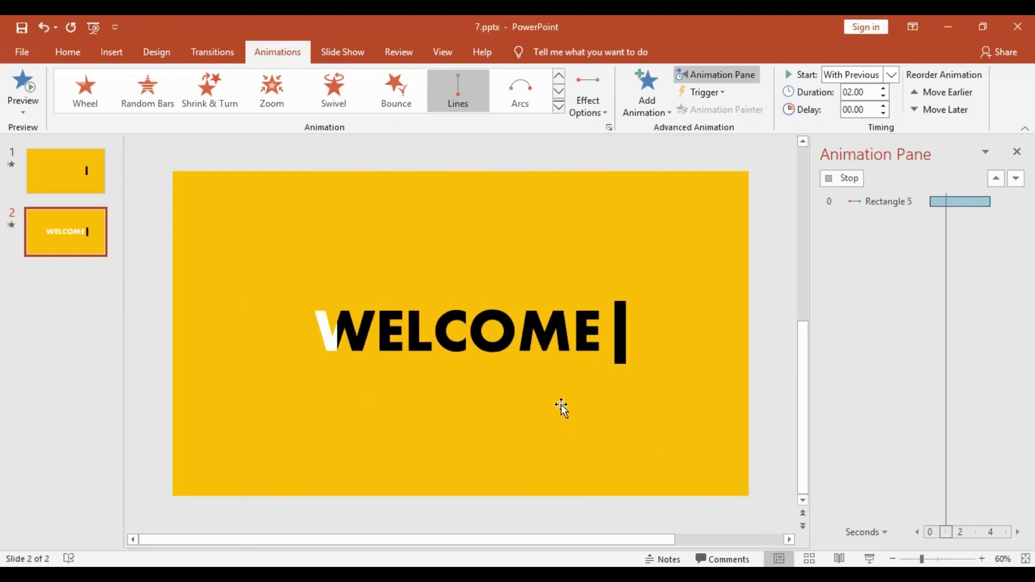